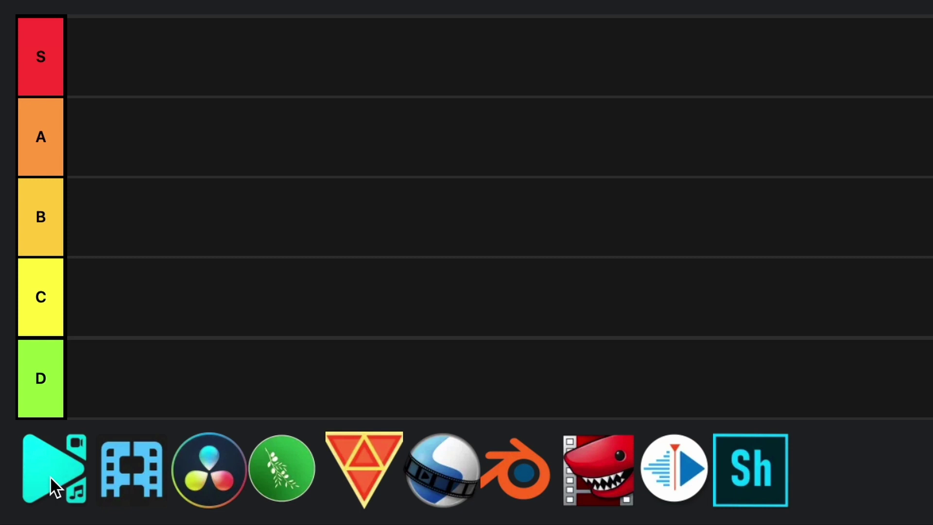
Rank the cyan play-button editor in tier B.
{"action": "left_click_drag", "start_coordinate": [49, 476], "coordinate": [113, 228]}
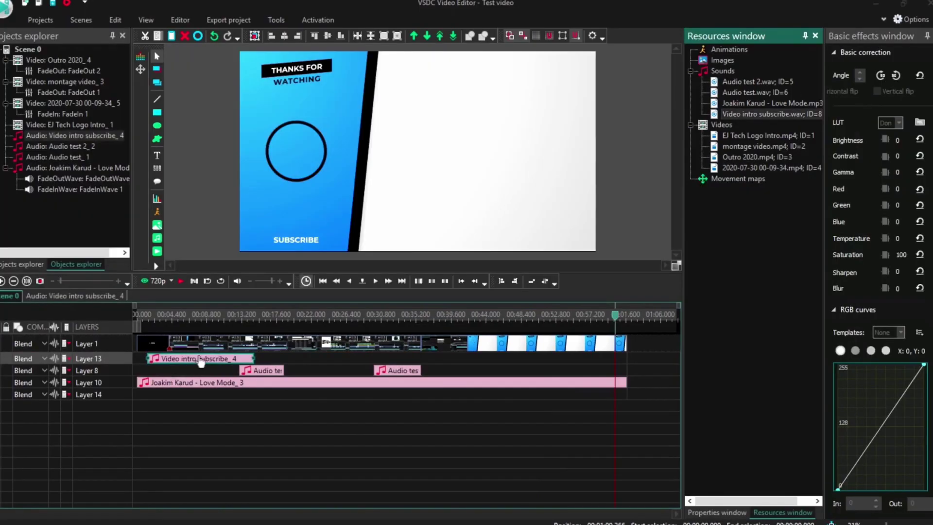
Nudge the subscribe intro clip on Layer 13 of the VSDC timeline.
{"action": "mouse_move", "coordinate": [201, 362]}
{"action": "left_mouse_down"}
{"action": "mouse_move", "coordinate": [287, 360]}
{"action": "mouse_move", "coordinate": [197, 359]}
{"action": "left_mouse_up"}
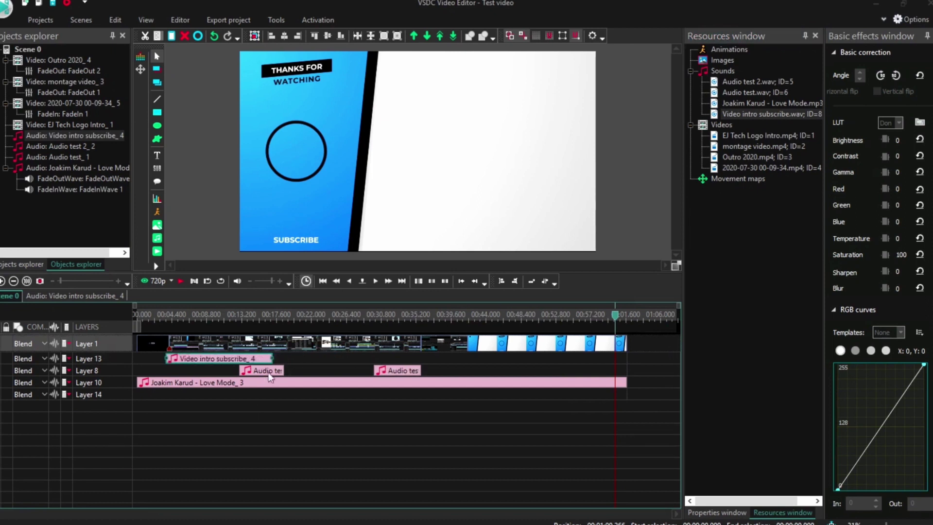
Slide the Video intro subscribe_4 clip earlier along Layer 13.
{"action": "left_click_drag", "start_coordinate": [263, 370], "coordinate": [295, 358]}
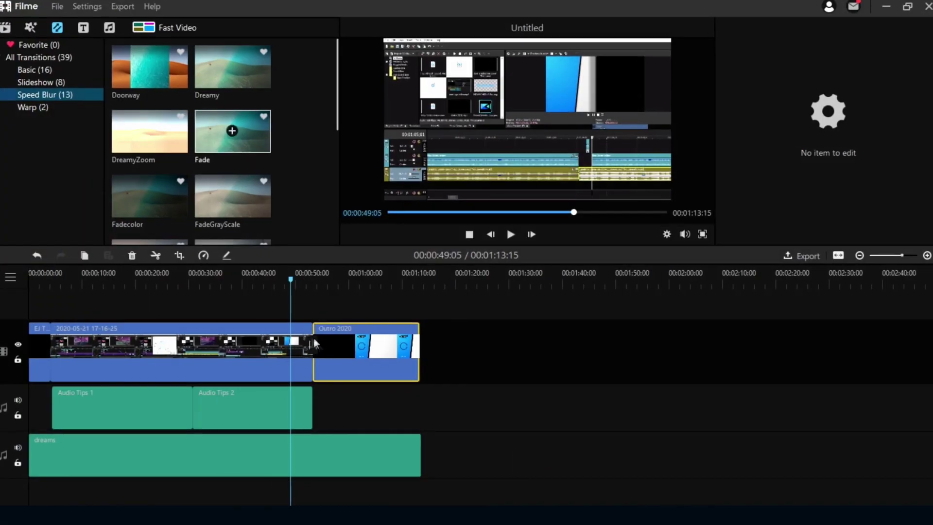
Put the playhead near 00:00:52:02, show the text presets, and add a new video track.
{"action": "left_click", "coordinate": [312, 279]}
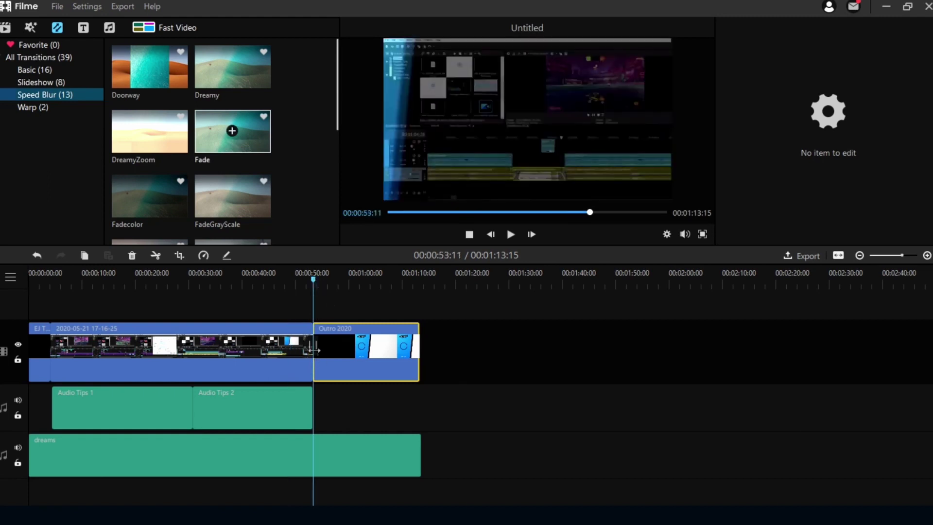
{"action": "left_click", "coordinate": [307, 279]}
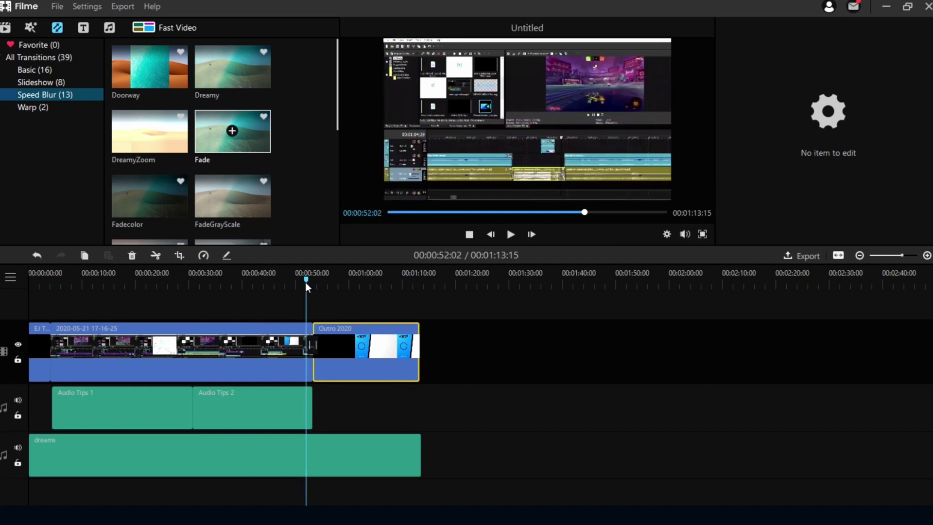
{"action": "left_click", "coordinate": [80, 28]}
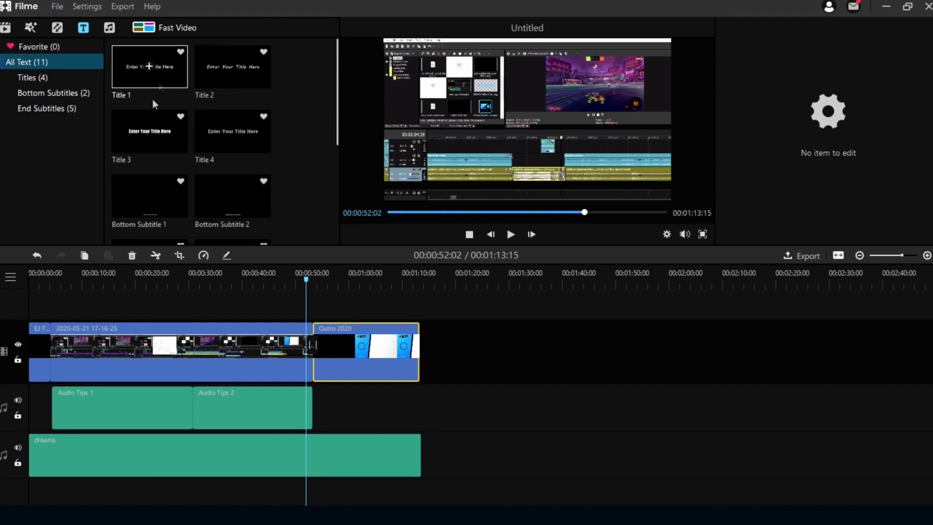
{"action": "left_click", "coordinate": [10, 276]}
{"action": "left_click", "coordinate": [37, 275]}
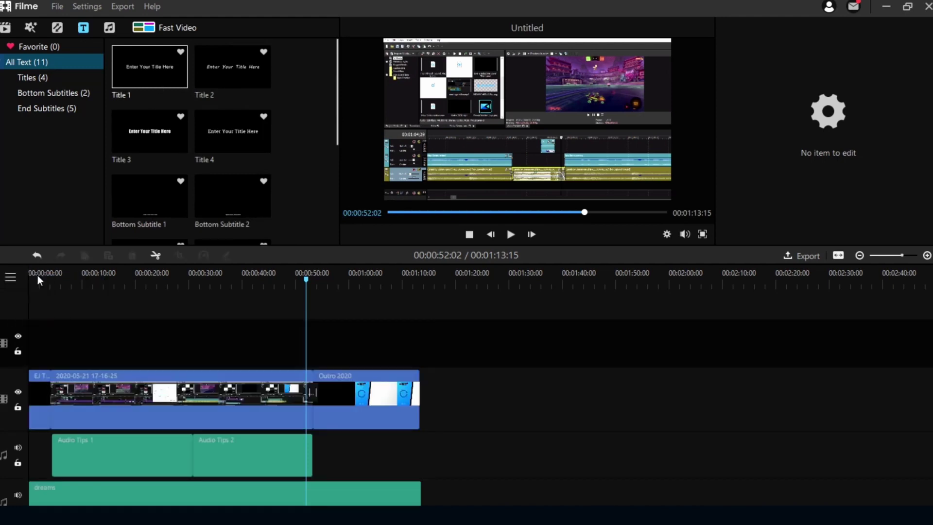
Set the playhead to about 14 s, browse Others title templates, and rank the film-strip editor in tier C.
{"action": "left_click", "coordinate": [145, 273]}
{"action": "left_click", "coordinate": [116, 275]}
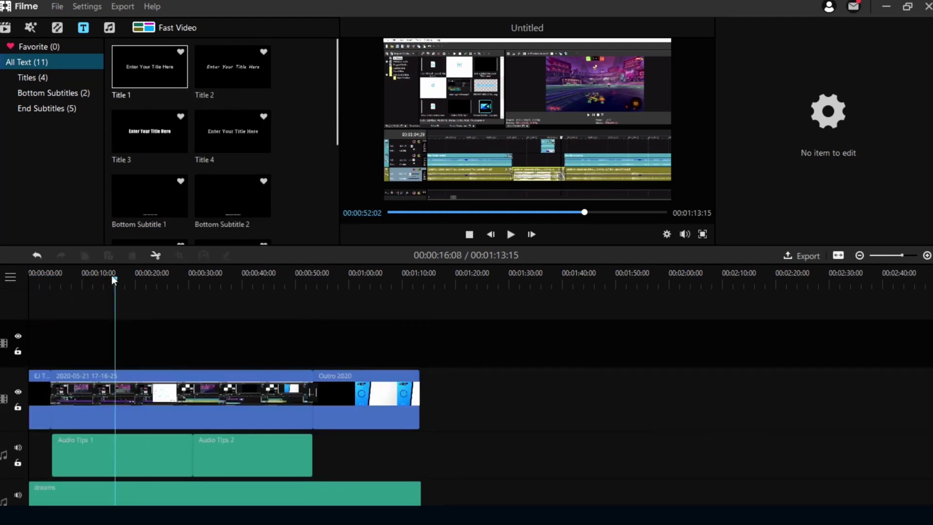
{"action": "left_click_drag", "start_coordinate": [112, 275], "coordinate": [106, 272]}
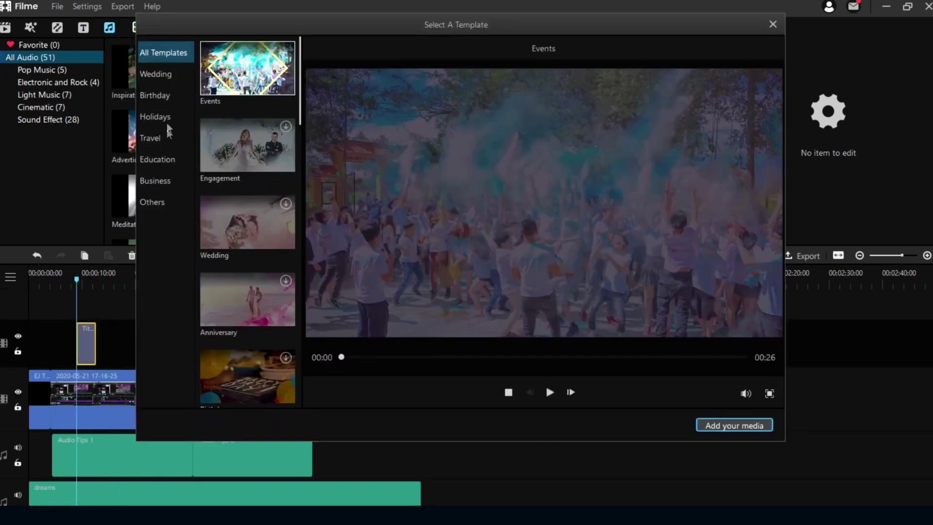
{"action": "left_click", "coordinate": [155, 200]}
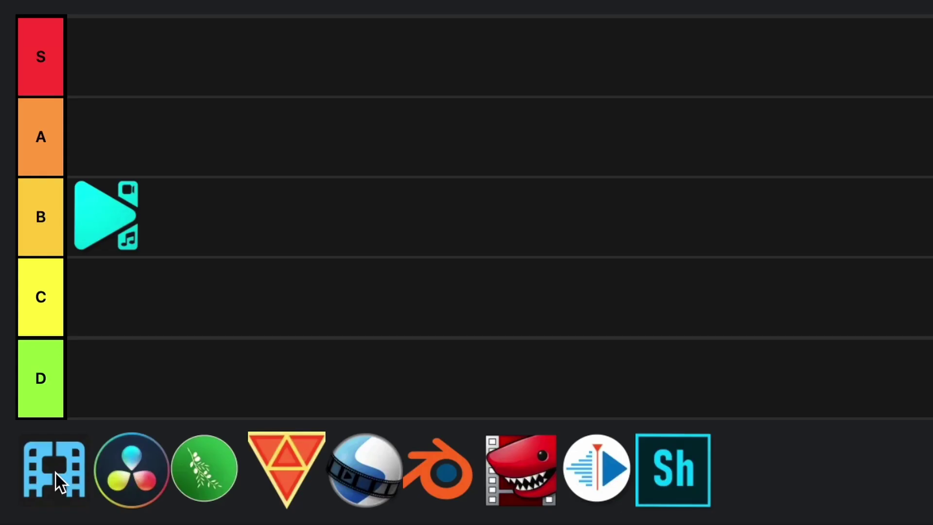
{"action": "left_click_drag", "start_coordinate": [54, 471], "coordinate": [110, 323]}
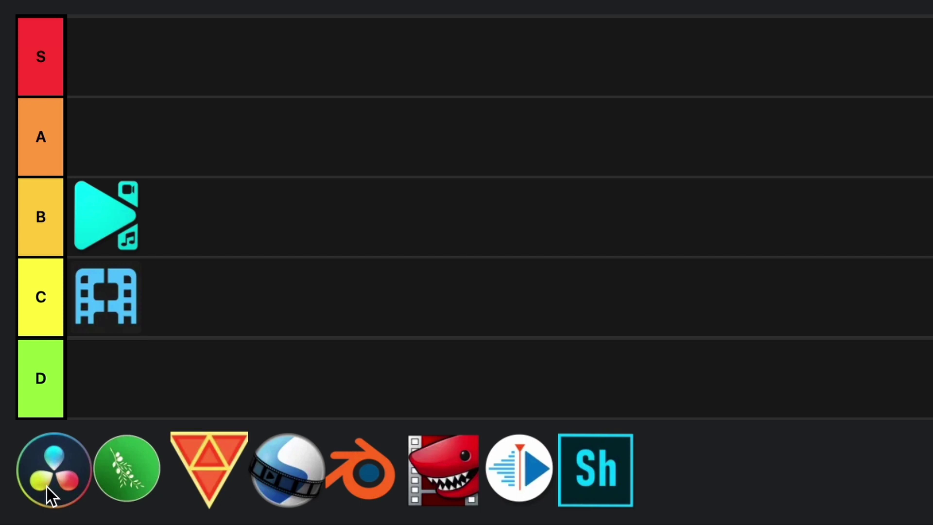
Rank DaVinci Resolve at the top, in tier S.
{"action": "left_click_drag", "start_coordinate": [51, 495], "coordinate": [80, 73]}
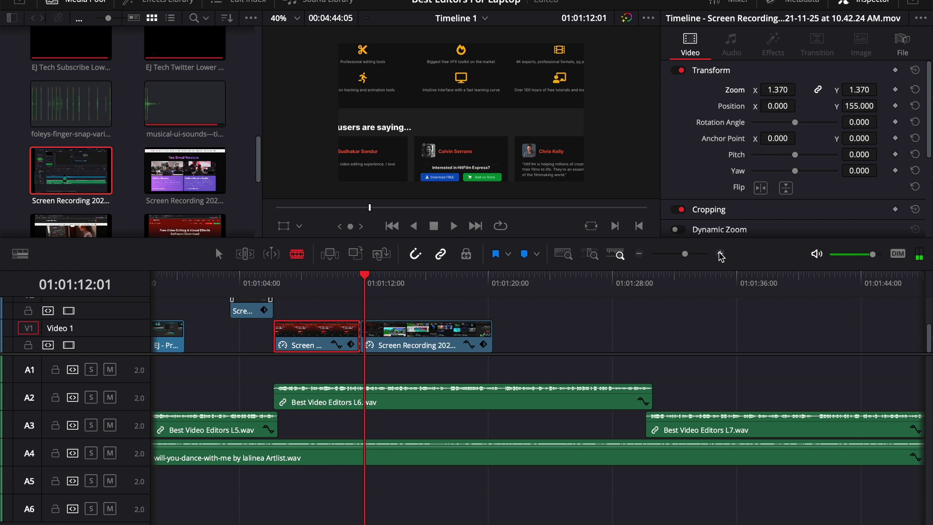
{"action": "left_click", "coordinate": [720, 253]}
{"action": "key", "text": "a"}
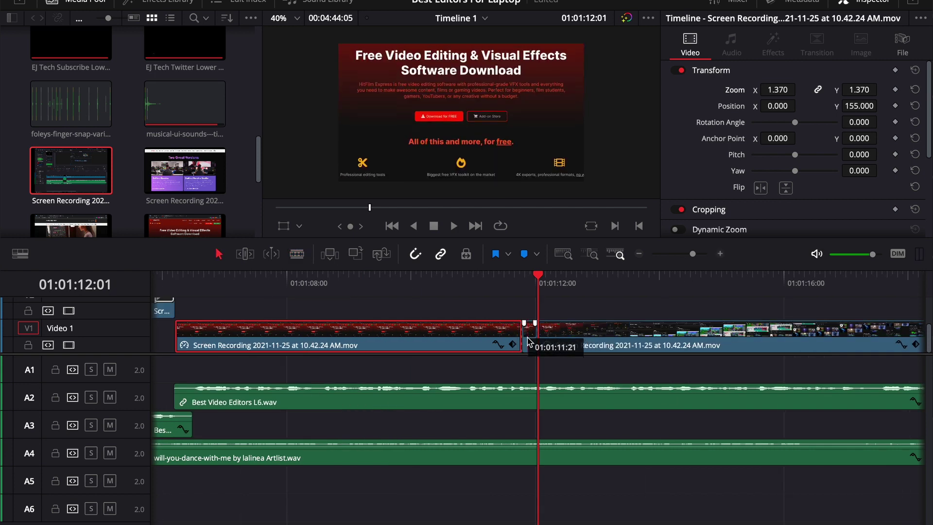
{"action": "left_click", "coordinate": [554, 342]}
{"action": "left_click", "coordinate": [475, 291]}
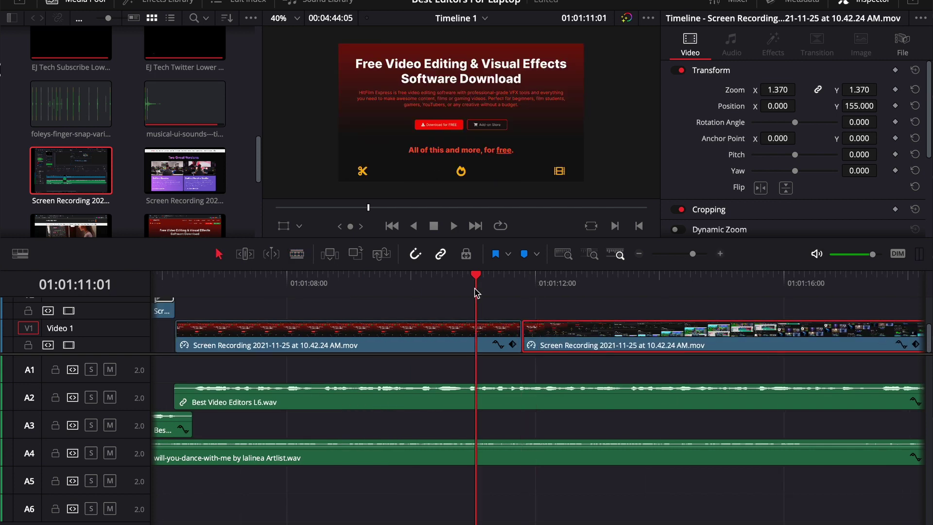
{"action": "key", "text": "space"}
{"action": "left_click", "coordinate": [638, 253]}
{"action": "left_click", "coordinate": [638, 253]}
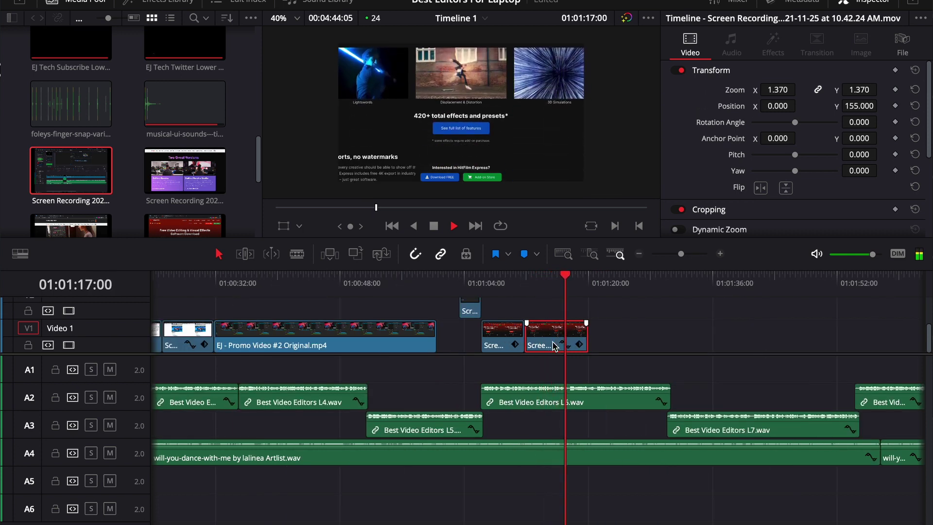
{"action": "key", "text": "space"}
{"action": "scroll", "coordinate": [237, 188], "scroll_direction": "down", "scroll_amount": 1}
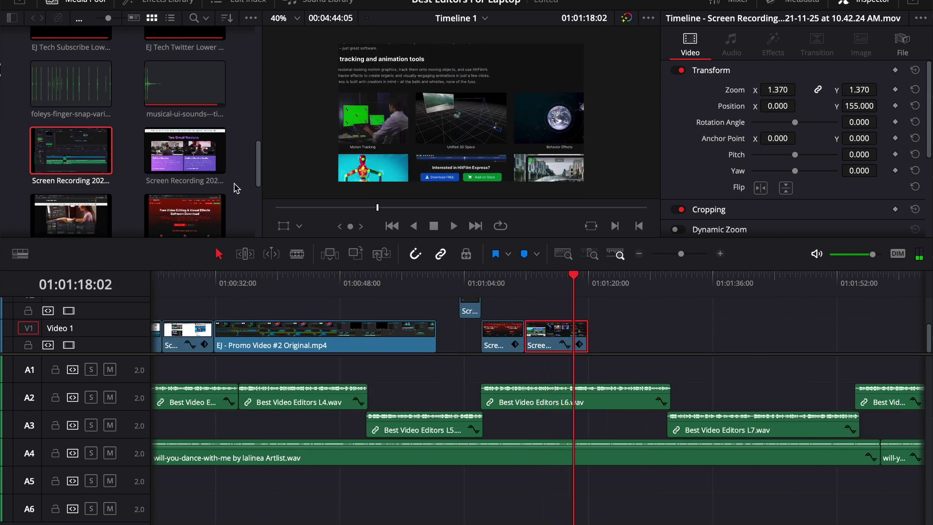
{"action": "scroll", "coordinate": [194, 189], "scroll_direction": "down", "scroll_amount": 2}
{"action": "scroll", "coordinate": [117, 181], "scroll_direction": "down", "scroll_amount": 1}
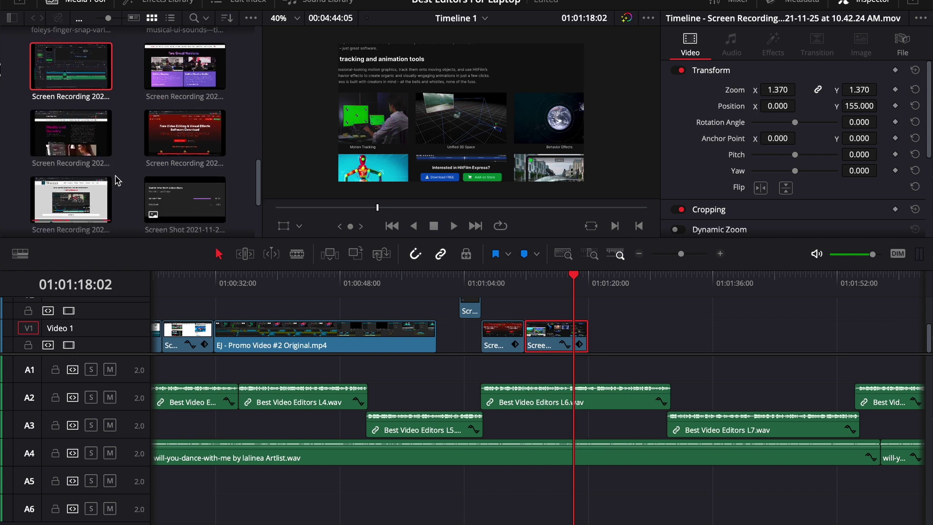
{"action": "scroll", "coordinate": [186, 165], "scroll_direction": "down", "scroll_amount": 3}
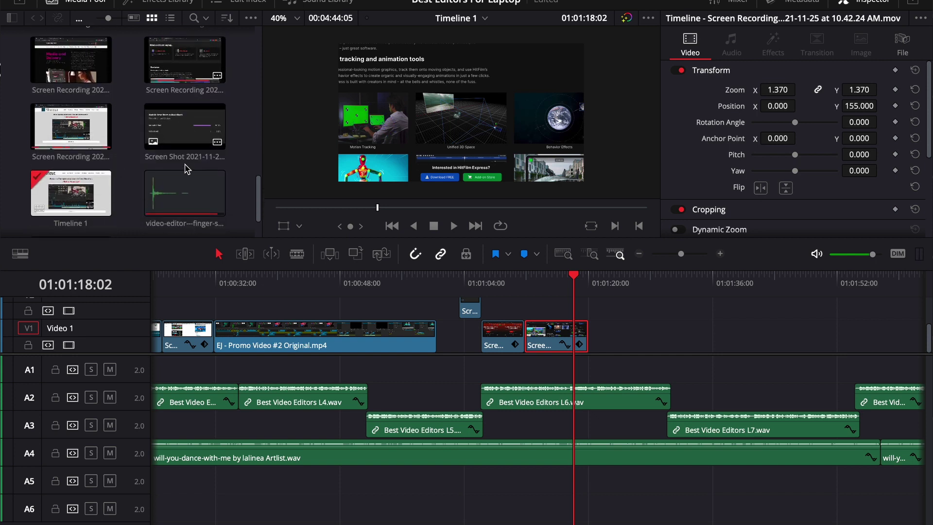
{"action": "left_click", "coordinate": [639, 253]}
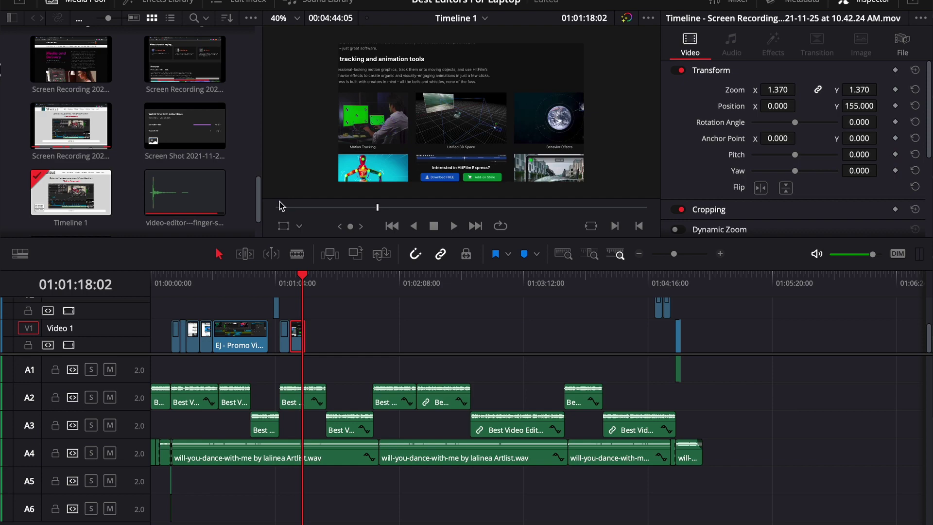
Jump to the DaVinci Resolve 17 section comparing the free version with the $295 Studio edition.
{"action": "scroll", "coordinate": [184, 126], "scroll_direction": "up", "scroll_amount": 3}
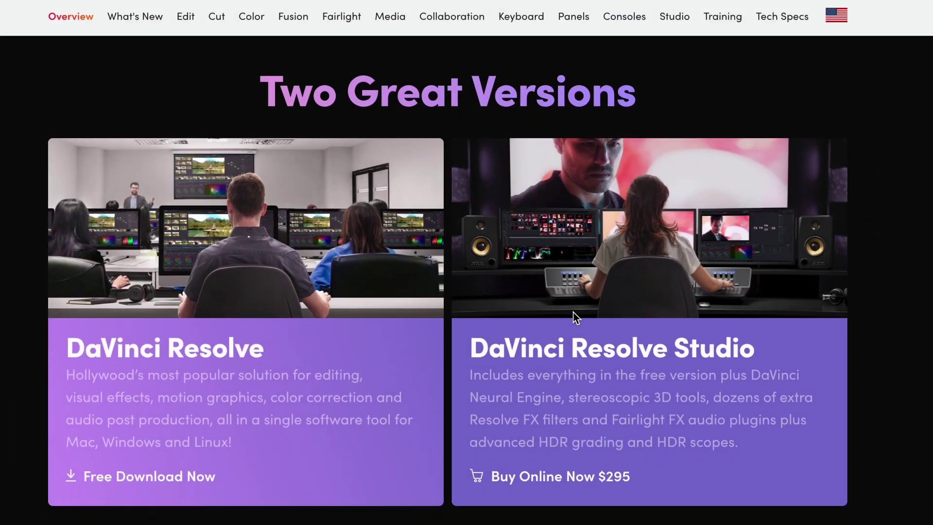
{"action": "scroll", "coordinate": [575, 317], "scroll_direction": "down", "scroll_amount": 1}
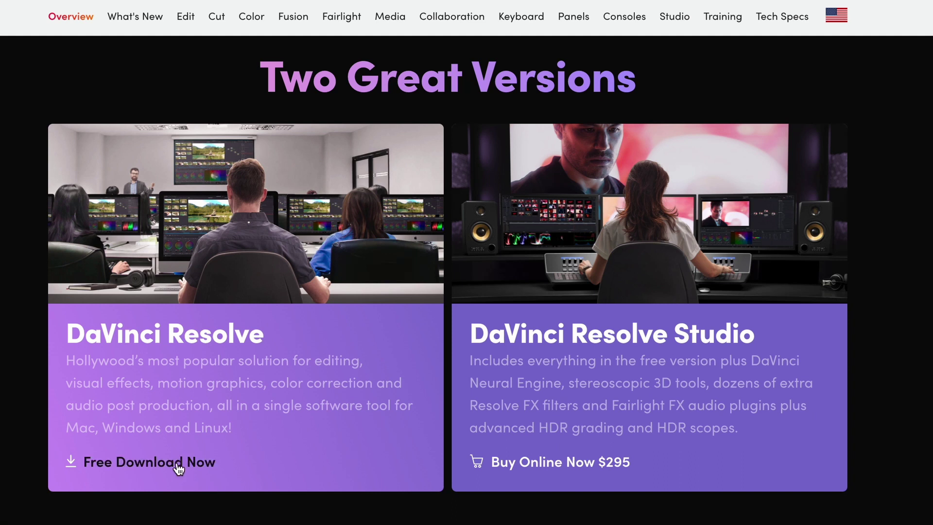
{"action": "left_click", "coordinate": [464, 456]}
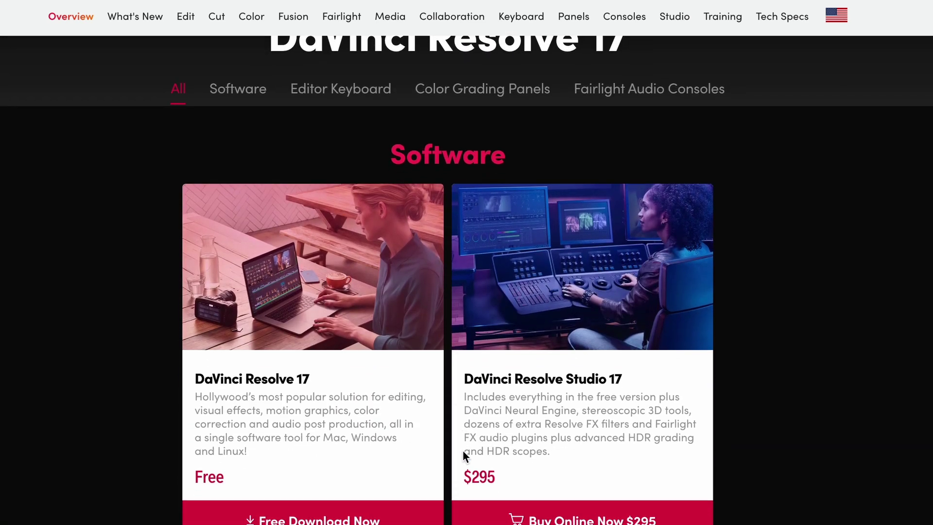
{"action": "scroll", "coordinate": [462, 450], "scroll_direction": "down", "scroll_amount": 3}
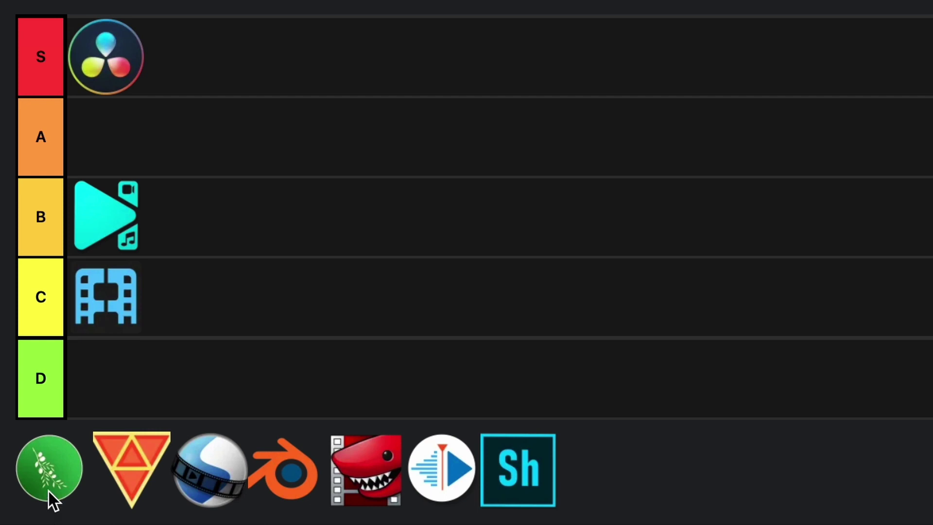
{"action": "left_click_drag", "start_coordinate": [40, 475], "coordinate": [37, 483]}
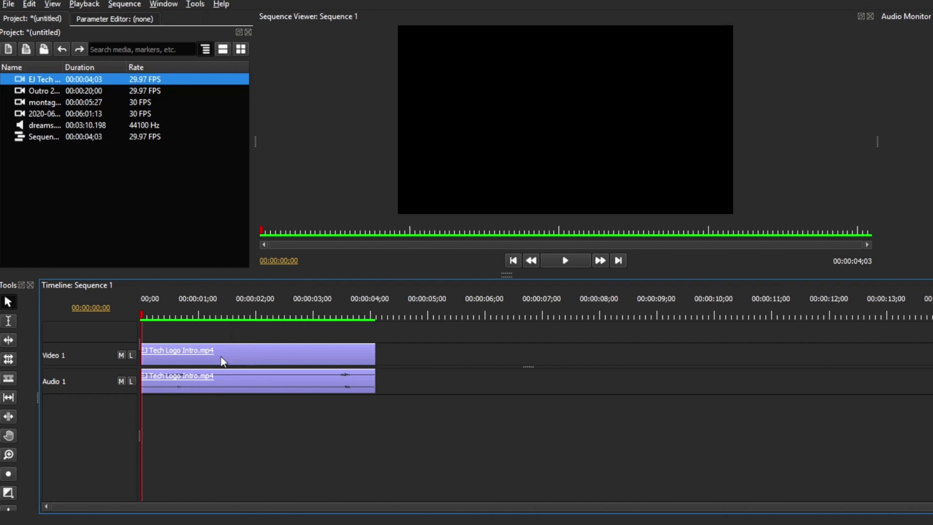
Place the 2020-06-17 recording clip in Sequence 1 right after the EJ Tech Logo Intro clip.
{"action": "left_click", "coordinate": [62, 103]}
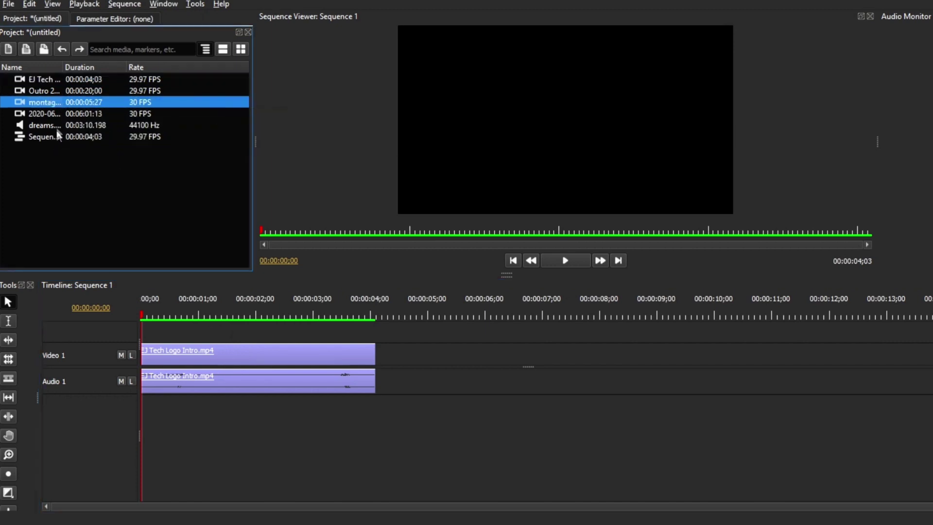
{"action": "left_click_drag", "start_coordinate": [58, 113], "coordinate": [413, 369]}
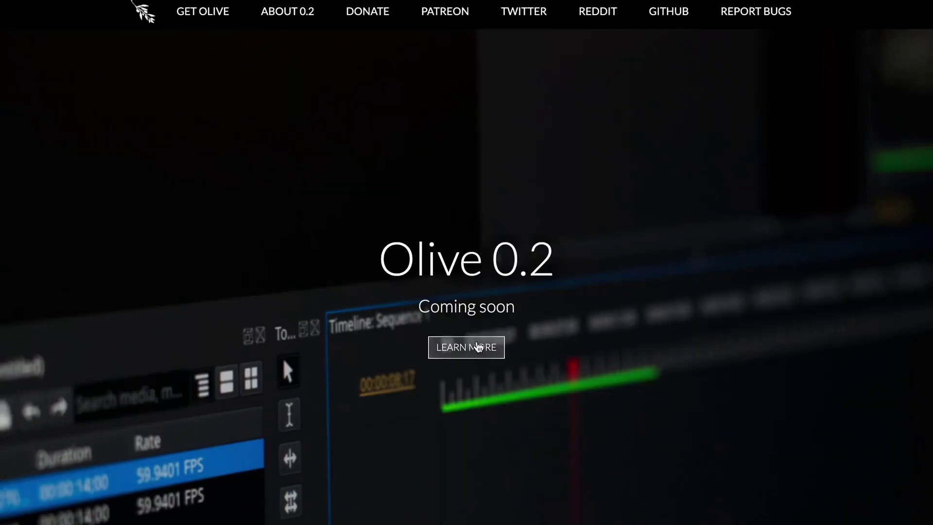
Open the Olive 0.2 overview and scroll through Node Compositing, Color Management and Disk Cache.
{"action": "left_click", "coordinate": [468, 348]}
{"action": "scroll", "coordinate": [467, 263], "scroll_direction": "down", "scroll_amount": 5}
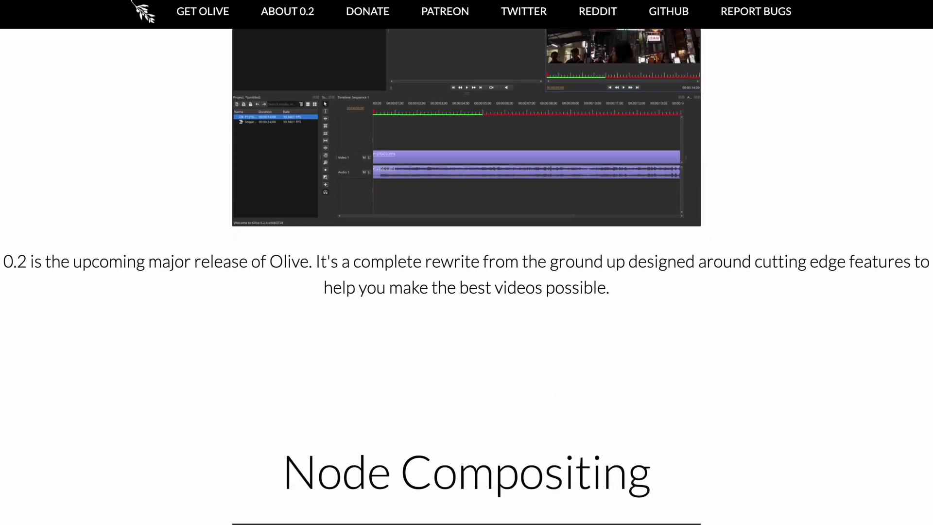
{"action": "scroll", "coordinate": [466, 263], "scroll_direction": "down", "scroll_amount": 15}
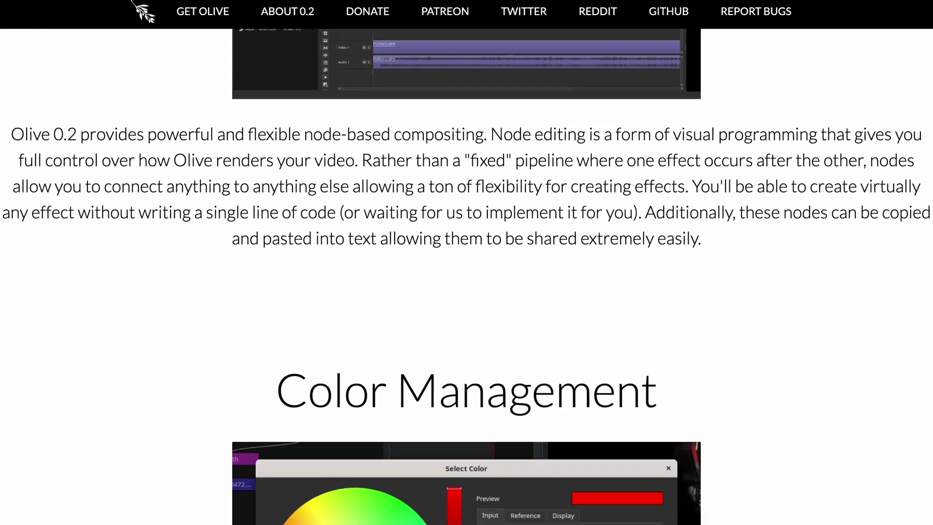
{"action": "scroll", "coordinate": [466, 262], "scroll_direction": "down", "scroll_amount": 10}
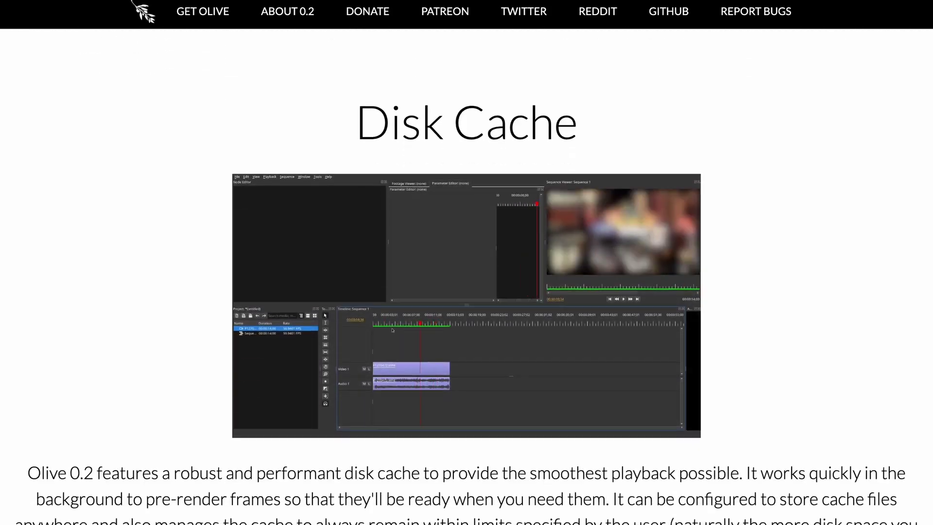
{"action": "scroll", "coordinate": [467, 262], "scroll_direction": "down", "scroll_amount": 3}
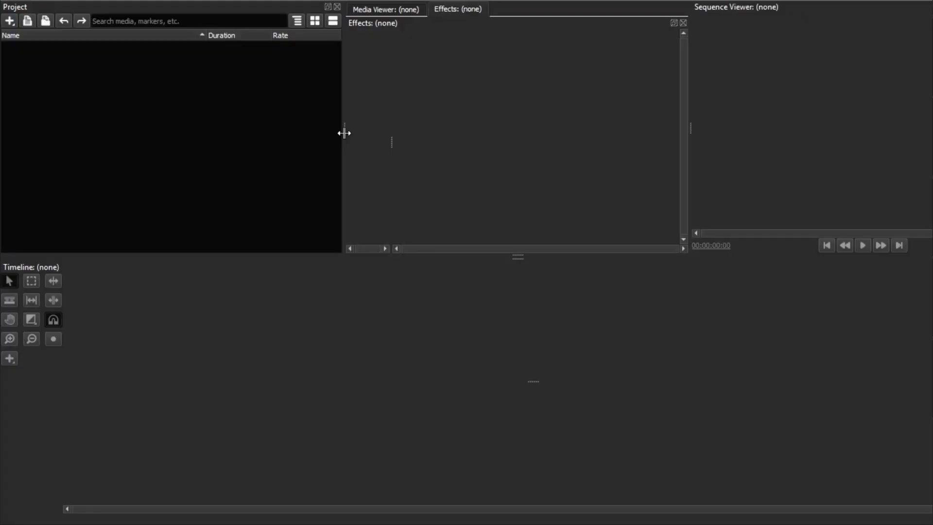
{"action": "mouse_move", "coordinate": [342, 133]}
{"action": "left_mouse_down"}
{"action": "mouse_move", "coordinate": [323, 133]}
{"action": "mouse_move", "coordinate": [362, 144]}
{"action": "mouse_move", "coordinate": [351, 143]}
{"action": "left_mouse_up"}
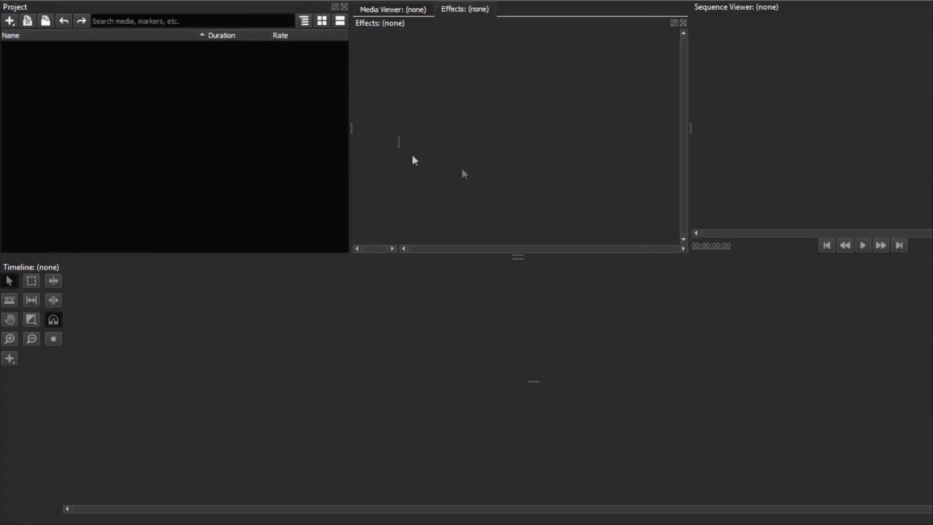
Drag the viewer divider to give the Sequence Viewer more width.
{"action": "mouse_move", "coordinate": [689, 122]}
{"action": "left_mouse_down"}
{"action": "mouse_move", "coordinate": [620, 116]}
{"action": "mouse_move", "coordinate": [675, 128]}
{"action": "left_mouse_up"}
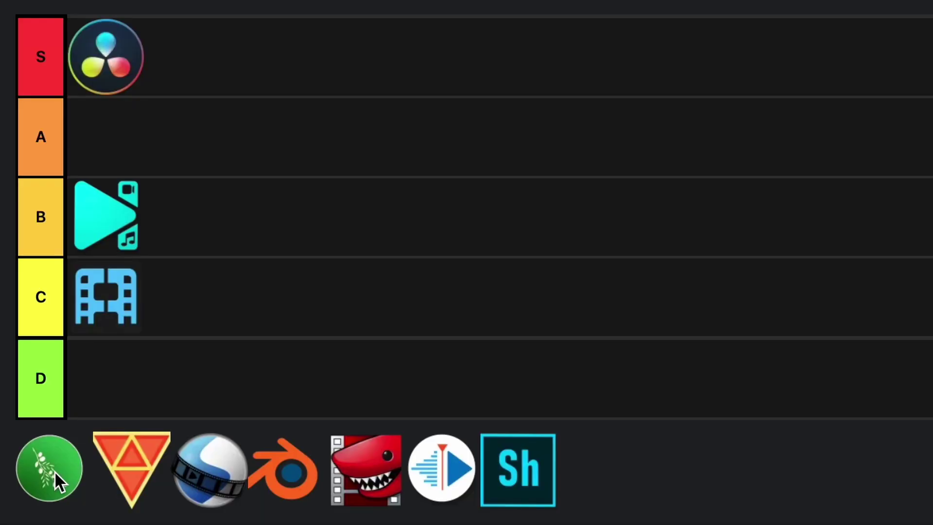
Rank Olive in tier C and HitFilm in tier A.
{"action": "left_click_drag", "start_coordinate": [55, 471], "coordinate": [199, 295]}
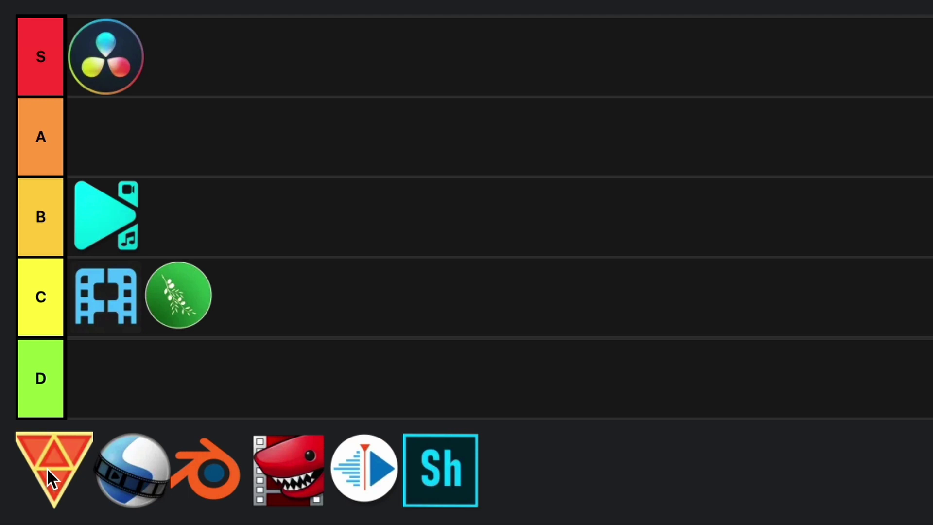
{"action": "left_click_drag", "start_coordinate": [47, 466], "coordinate": [101, 167]}
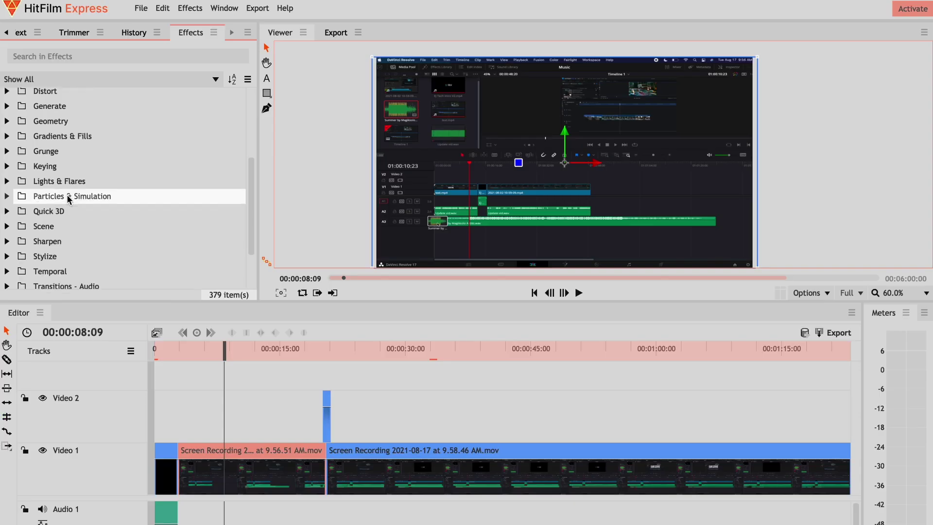
{"action": "scroll", "coordinate": [66, 195], "scroll_direction": "down", "scroll_amount": 5}
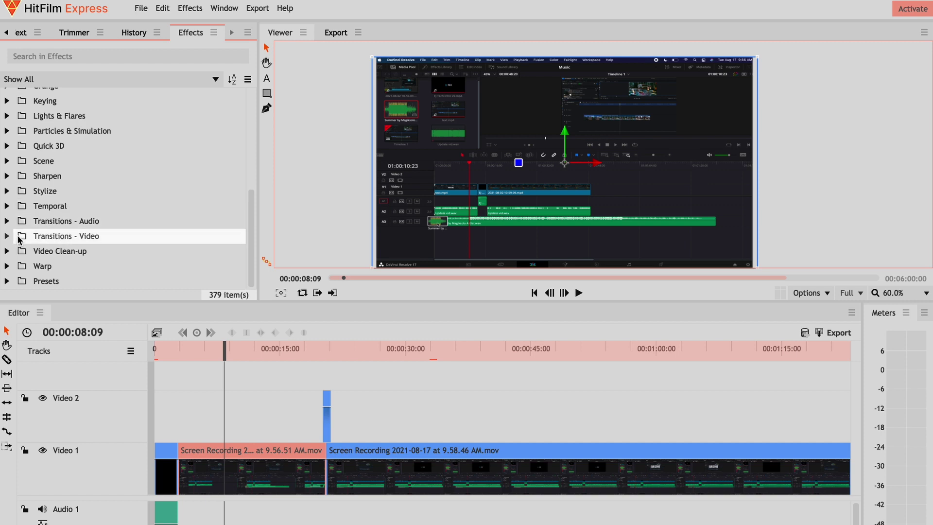
Apply Cross Dissolve from Transitions - Video > Dissolve to the start of the first Video 1 clip.
{"action": "double_click", "coordinate": [19, 238]}
{"action": "scroll", "coordinate": [63, 241], "scroll_direction": "down", "scroll_amount": 3}
{"action": "scroll", "coordinate": [66, 206], "scroll_direction": "down", "scroll_amount": 1}
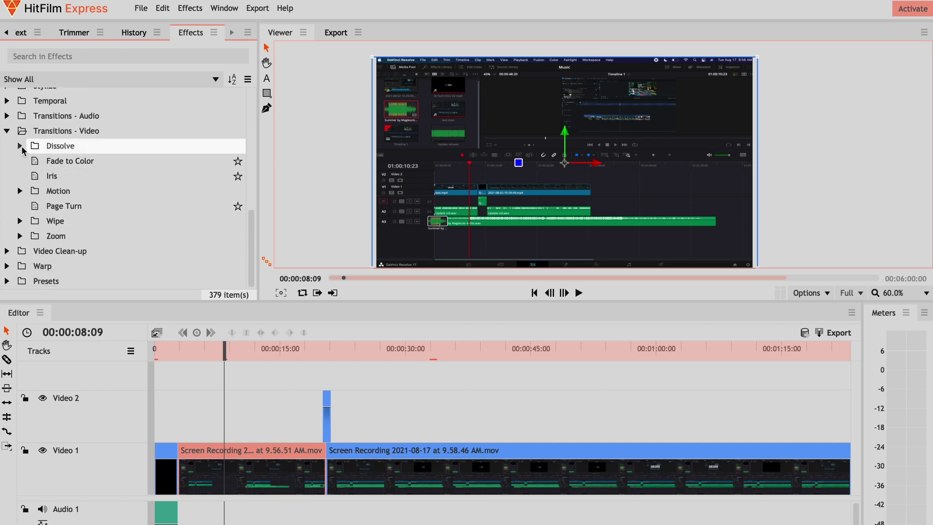
{"action": "left_click", "coordinate": [20, 146]}
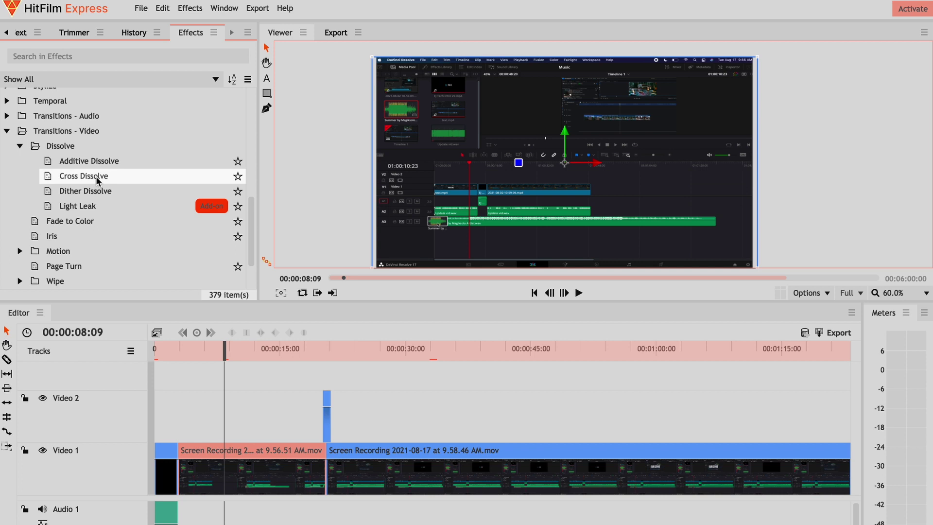
{"action": "left_click", "coordinate": [97, 178]}
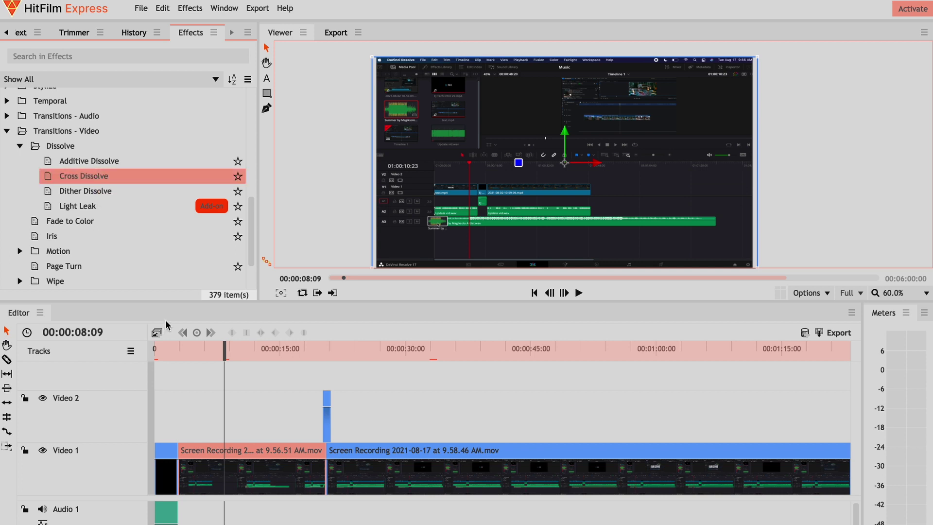
{"action": "left_click_drag", "start_coordinate": [166, 324], "coordinate": [184, 465]}
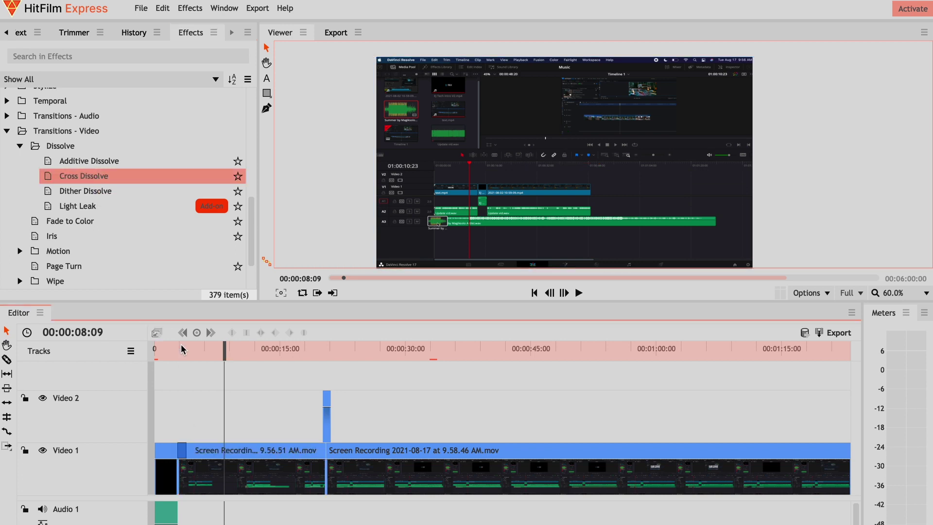
{"action": "left_click", "coordinate": [180, 353]}
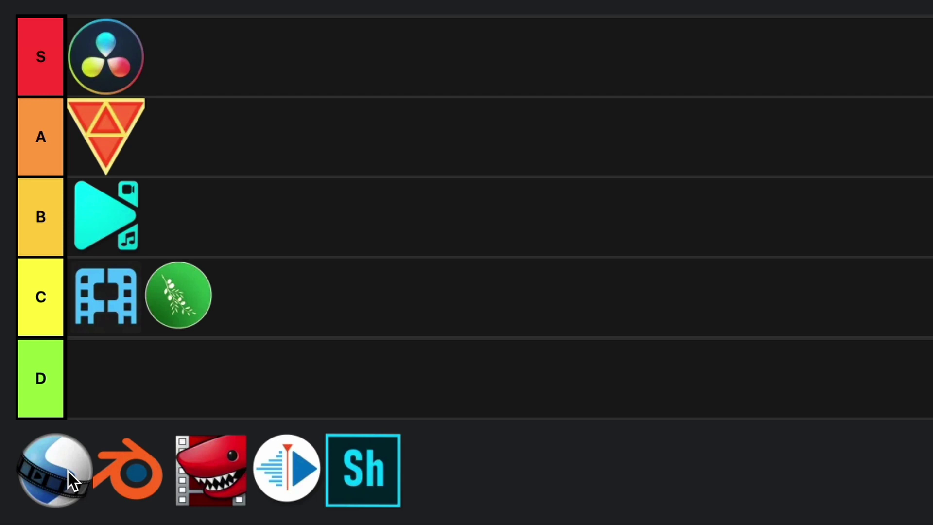
Drop the OpenShot logo into tier D, then add the third project video to OpenShot's Track 3.
{"action": "mouse_move", "coordinate": [59, 481]}
{"action": "left_mouse_down"}
{"action": "mouse_move", "coordinate": [119, 467]}
{"action": "mouse_move", "coordinate": [44, 475]}
{"action": "left_mouse_up"}
{"action": "left_click_drag", "start_coordinate": [65, 454], "coordinate": [107, 396]}
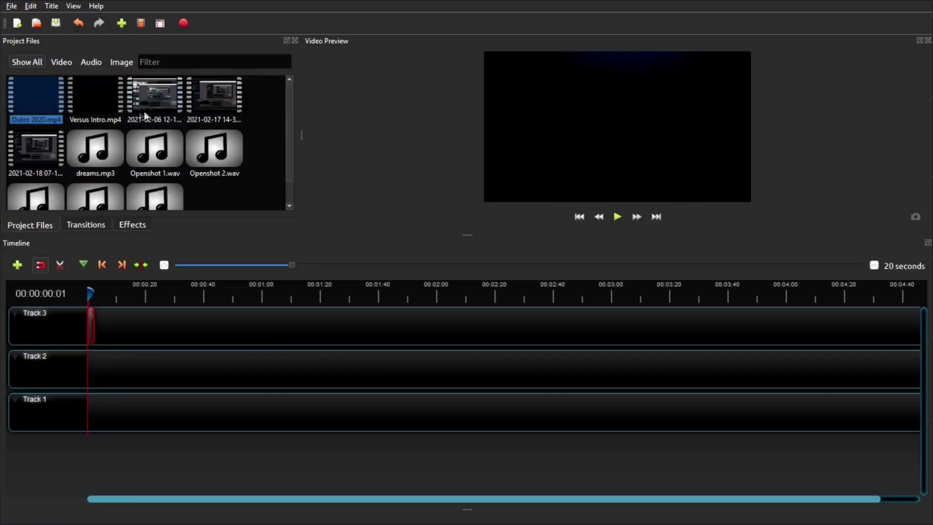
{"action": "left_click_drag", "start_coordinate": [148, 93], "coordinate": [99, 323]}
Shift the Track 3 clip slightly later and trim its end near 00:03:00:01.
{"action": "left_click", "coordinate": [132, 294]}
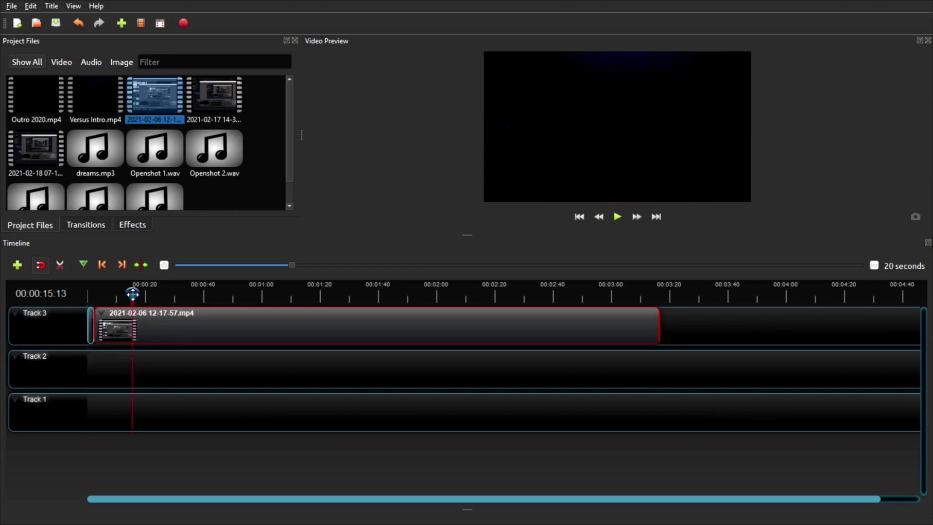
{"action": "mouse_move", "coordinate": [142, 324]}
{"action": "left_mouse_down"}
{"action": "mouse_move", "coordinate": [160, 325]}
{"action": "mouse_move", "coordinate": [148, 327]}
{"action": "left_mouse_up"}
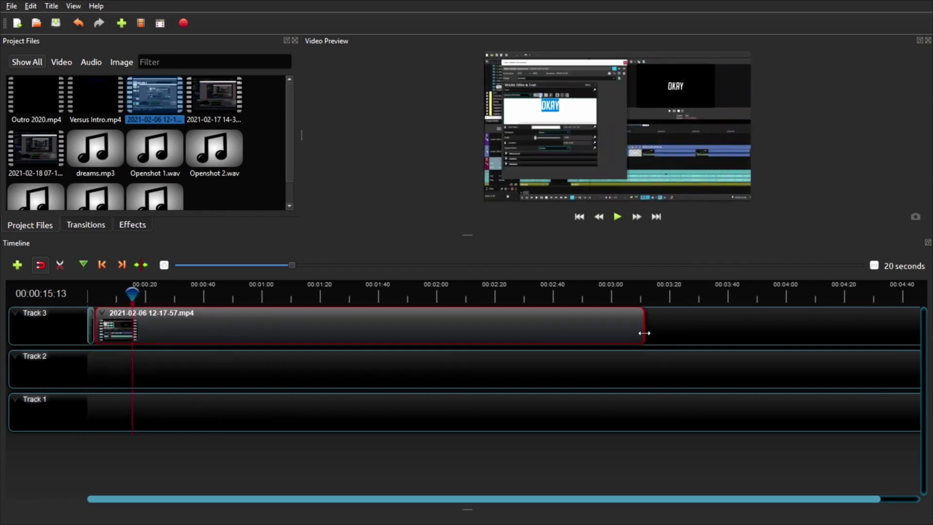
{"action": "left_click_drag", "start_coordinate": [644, 333], "coordinate": [613, 333]}
{"action": "left_click_drag", "start_coordinate": [208, 294], "coordinate": [614, 304]}
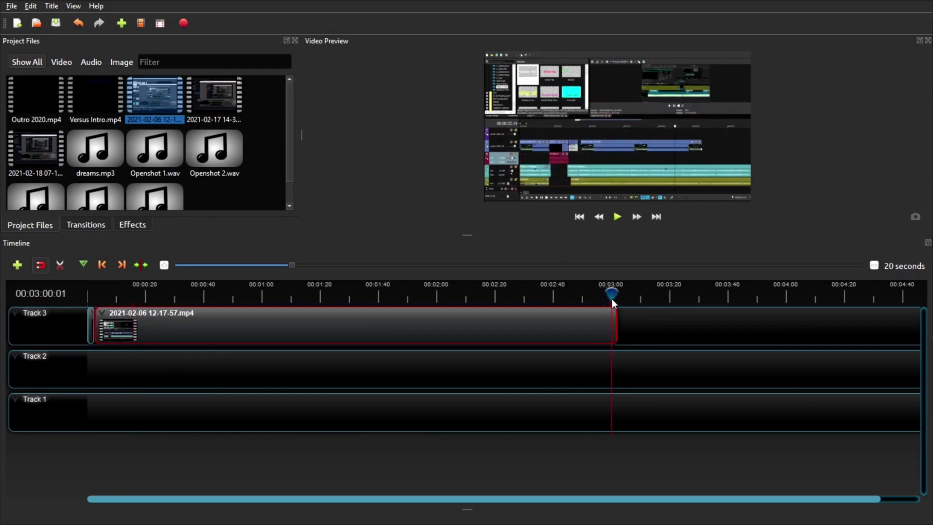
{"action": "left_click", "coordinate": [223, 124]}
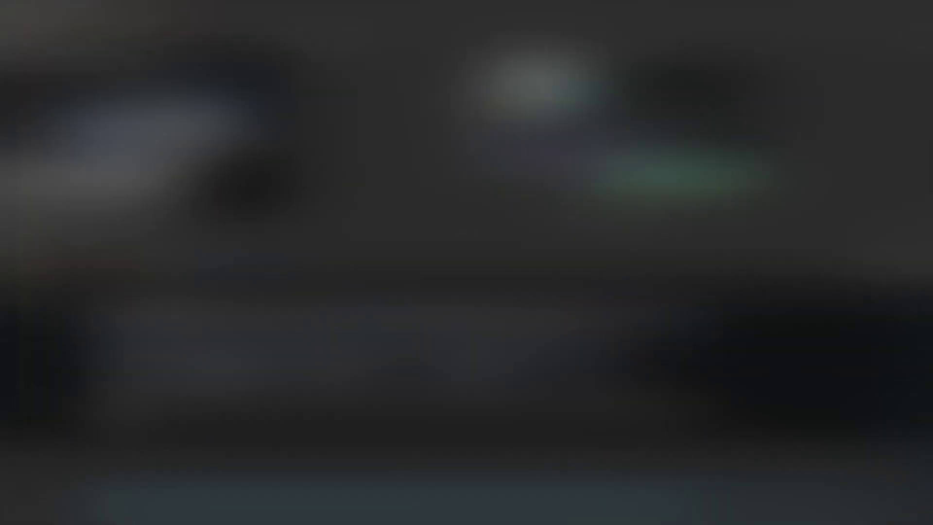
Browse the wipe, Circle in to out and Fade transitions and the Color Shift effect.
{"action": "left_click", "coordinate": [85, 223]}
{"action": "scroll", "coordinate": [156, 130], "scroll_direction": "down", "scroll_amount": 10}
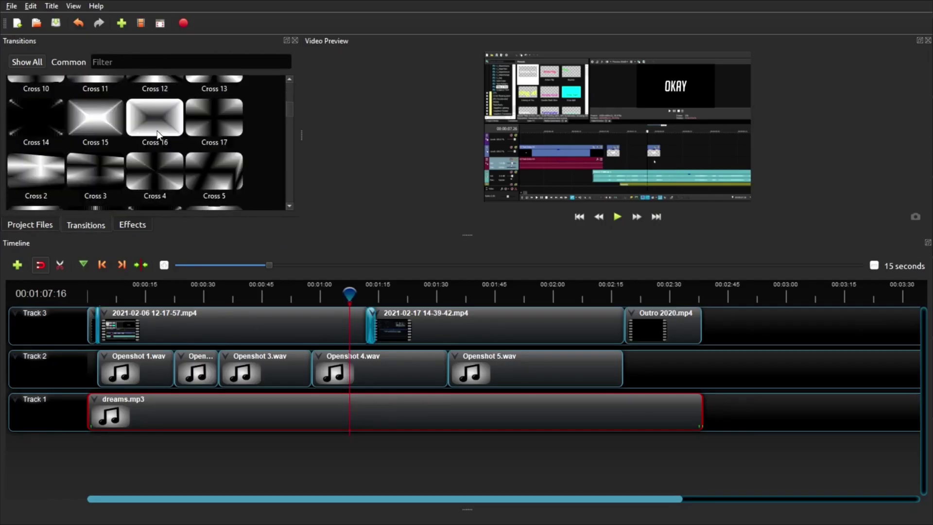
{"action": "scroll", "coordinate": [157, 130], "scroll_direction": "up", "scroll_amount": 10}
{"action": "left_click", "coordinate": [217, 154]}
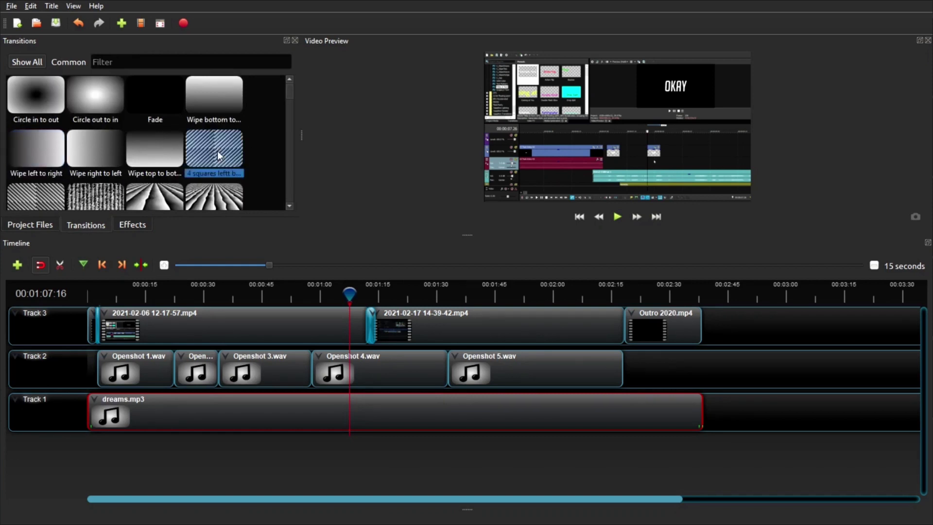
{"action": "left_click", "coordinate": [36, 97]}
{"action": "left_click", "coordinate": [146, 116]}
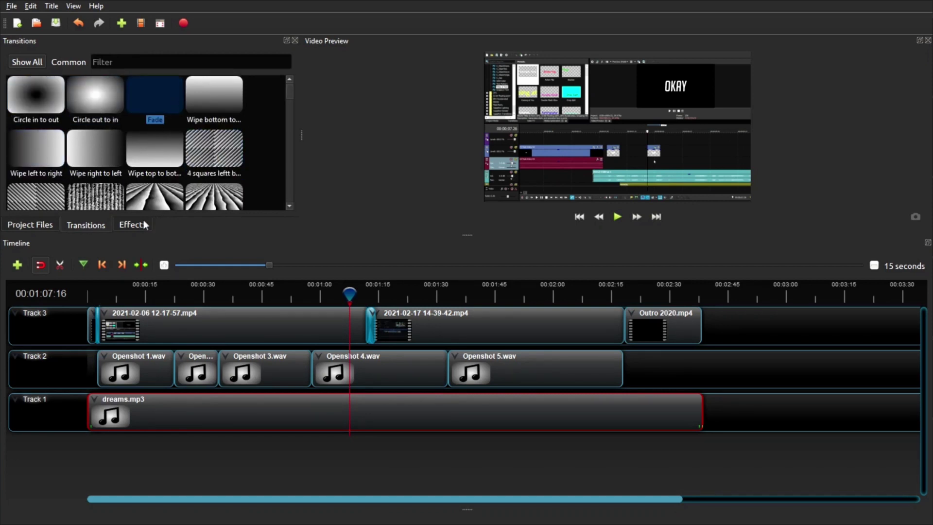
{"action": "left_click", "coordinate": [132, 224]}
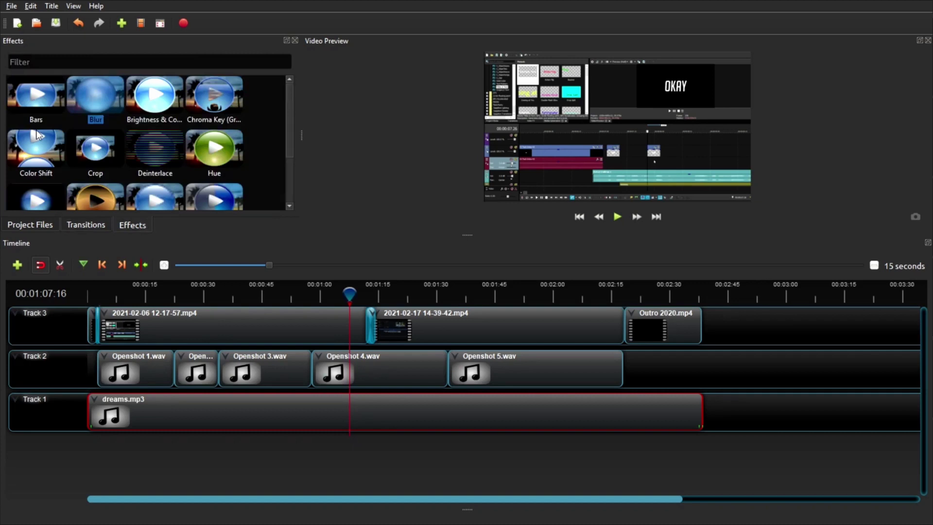
{"action": "left_click", "coordinate": [38, 135]}
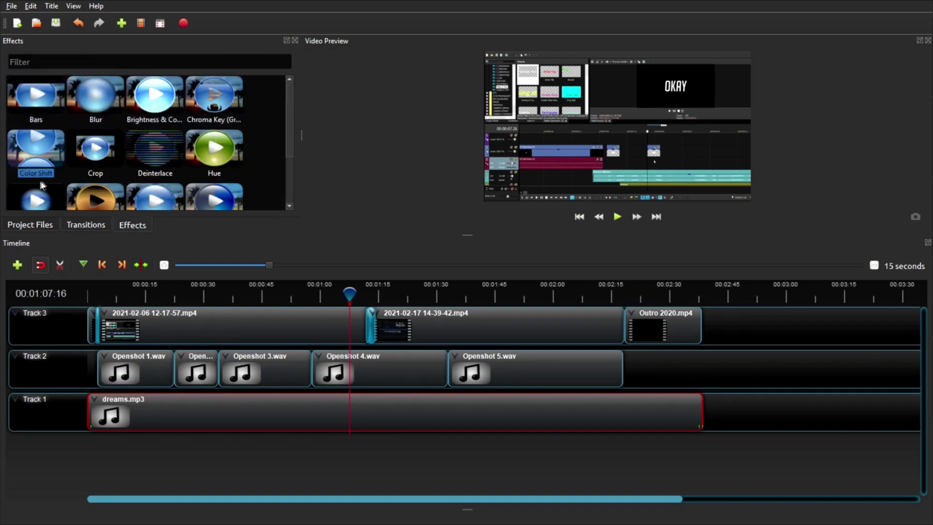
{"action": "scroll", "coordinate": [42, 190], "scroll_direction": "down", "scroll_amount": 1}
Return to project files, deselect dreams.mp3, and reposition the OpenShot logo within tier D.
{"action": "left_click", "coordinate": [30, 224]}
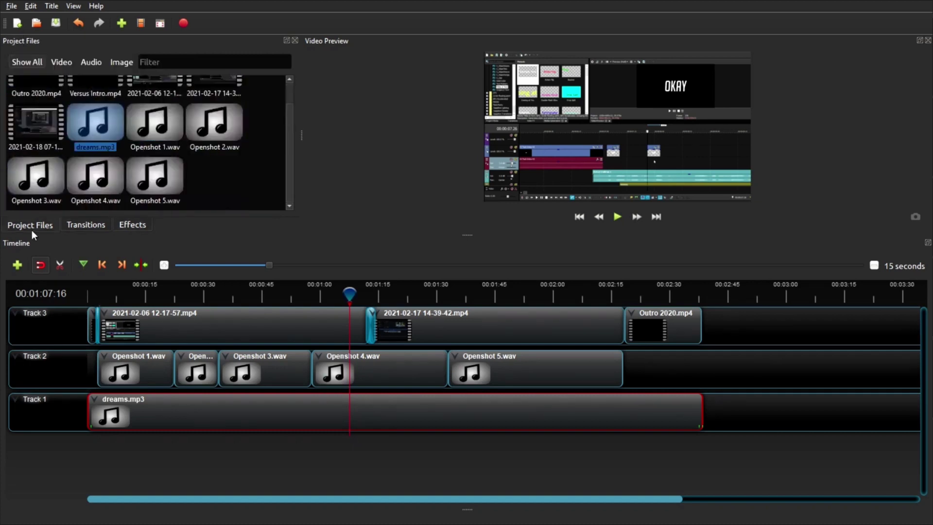
{"action": "left_click", "coordinate": [275, 132]}
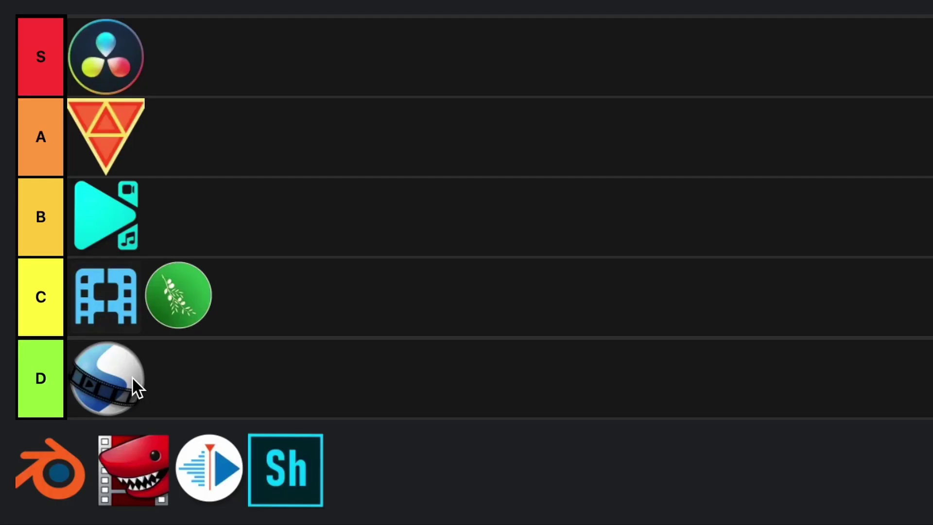
{"action": "left_click_drag", "start_coordinate": [132, 376], "coordinate": [155, 387]}
{"action": "left_click_drag", "start_coordinate": [116, 360], "coordinate": [168, 365]}
Put Blender after Lightworks in the pool; move the intro and Cluster Truck strips to channels 4 and 5.
{"action": "mouse_move", "coordinate": [68, 470]}
{"action": "left_mouse_down"}
{"action": "mouse_move", "coordinate": [81, 482]}
{"action": "mouse_move", "coordinate": [55, 475]}
{"action": "mouse_move", "coordinate": [136, 467]}
{"action": "mouse_move", "coordinate": [61, 463]}
{"action": "left_mouse_up"}
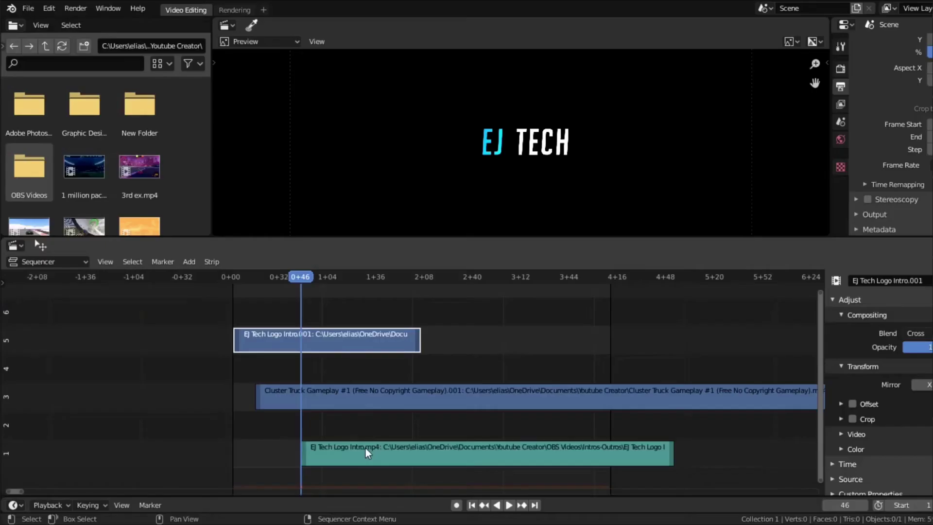
{"action": "left_click_drag", "start_coordinate": [365, 448], "coordinate": [297, 366]}
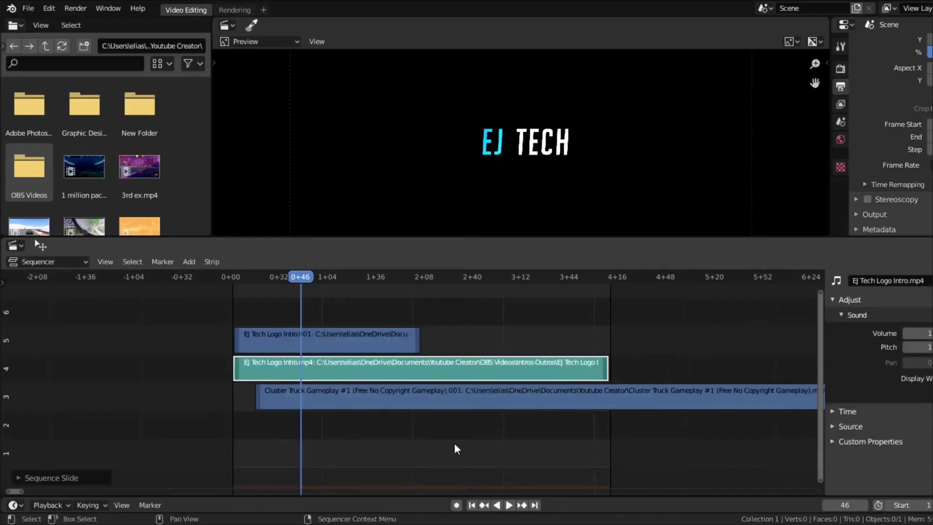
{"action": "scroll", "coordinate": [455, 447], "scroll_direction": "down", "scroll_amount": 3}
{"action": "left_click_drag", "start_coordinate": [444, 391], "coordinate": [521, 342]}
Add a fade-in to the Cluster Truck gameplay strip, preview it, and slide its contents left.
{"action": "right_click", "coordinate": [521, 341]}
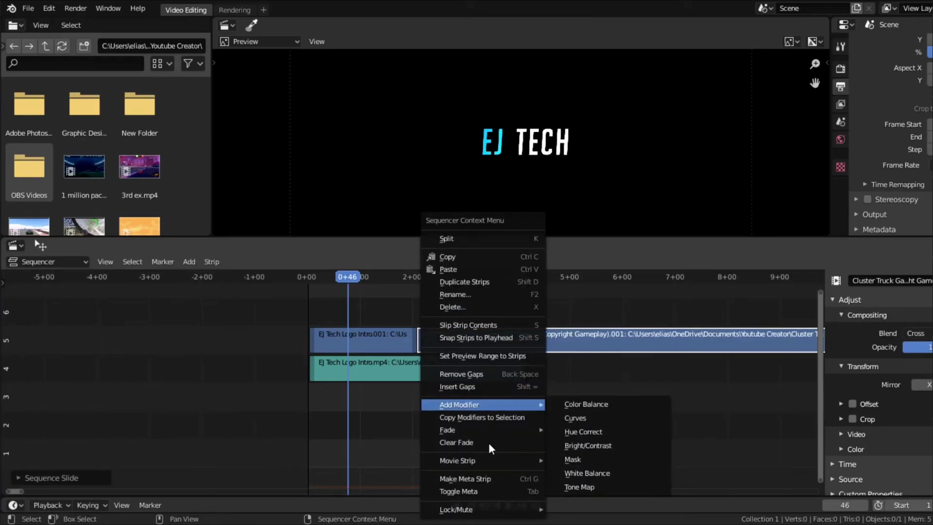
{"action": "mouse_move", "coordinate": [491, 429]}
{"action": "left_click", "coordinate": [587, 443]}
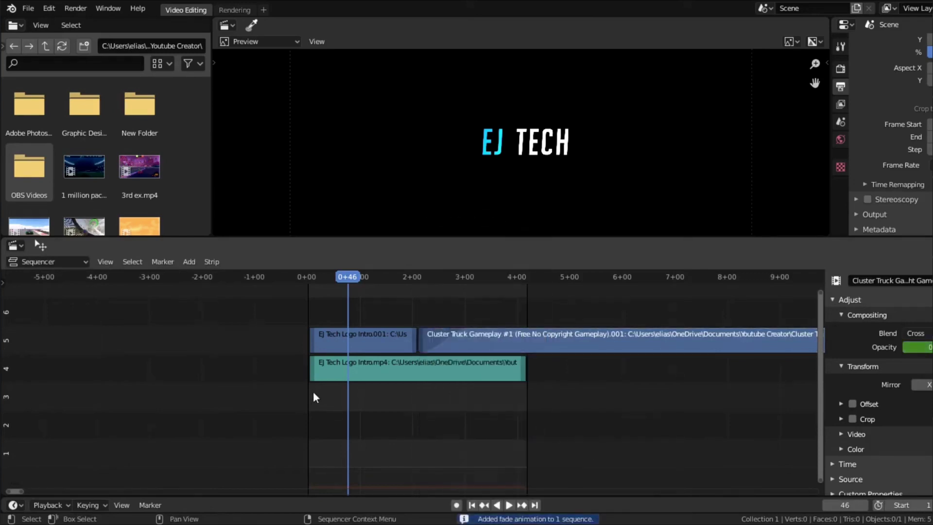
{"action": "left_click", "coordinate": [507, 505]}
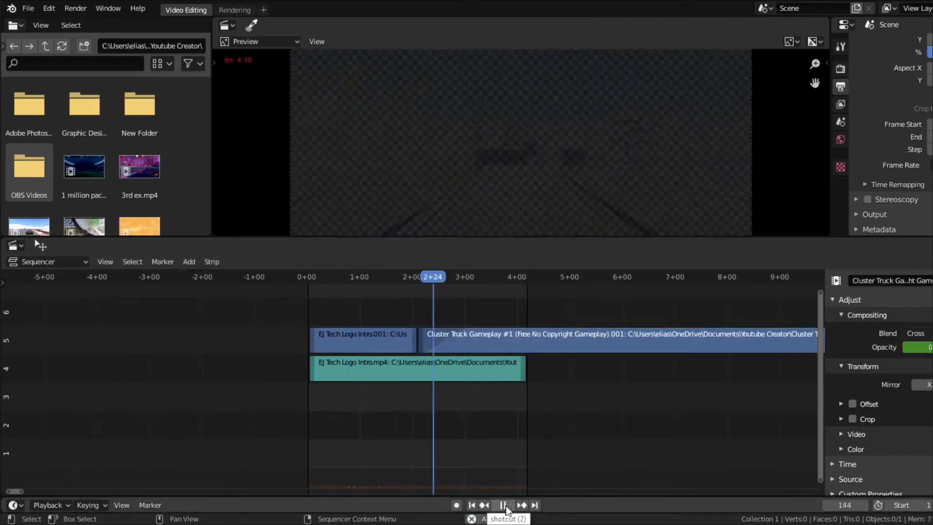
{"action": "left_click", "coordinate": [504, 506]}
{"action": "left_click_drag", "start_coordinate": [462, 340], "coordinate": [416, 344]}
{"action": "scroll", "coordinate": [416, 343], "scroll_direction": "up", "scroll_amount": 2}
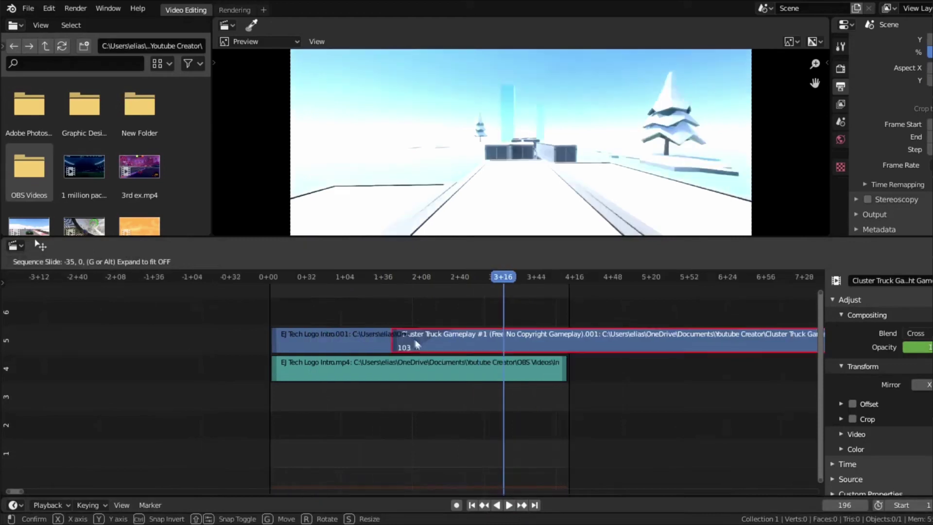
{"action": "left_click", "coordinate": [417, 344]}
Delete the later Cluster Truck strip piece.
{"action": "scroll", "coordinate": [455, 404], "scroll_direction": "down", "scroll_amount": 6}
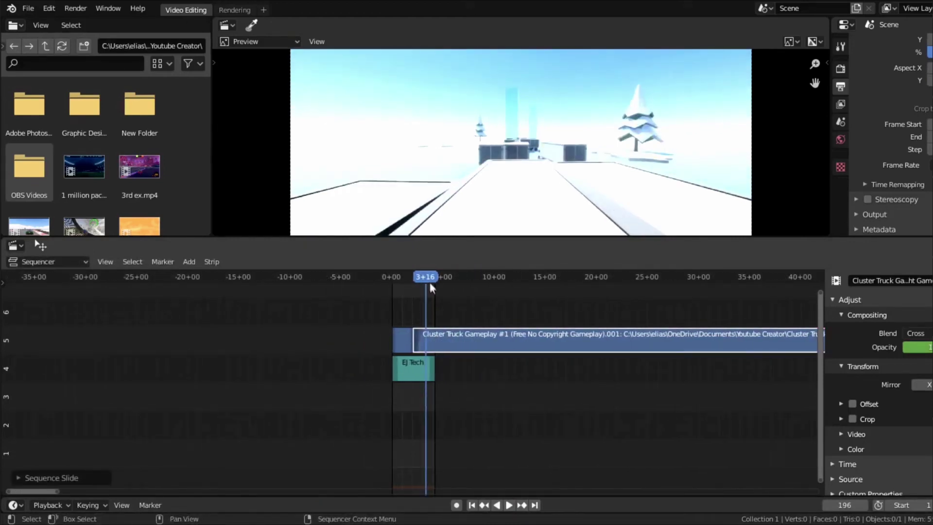
{"action": "left_click", "coordinate": [605, 360]}
{"action": "left_click", "coordinate": [518, 359]}
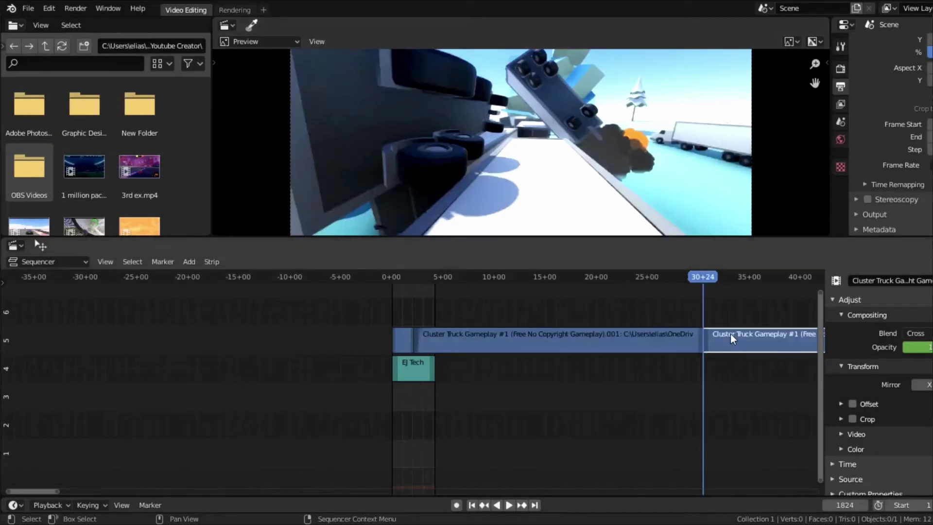
{"action": "key", "text": "x"}
{"action": "left_click", "coordinate": [730, 334]}
Select 3rd ex.mp4 and bring up the dreams.mp3 sound strip's volume settings.
{"action": "scroll", "coordinate": [381, 492], "scroll_direction": "left", "scroll_amount": 5}
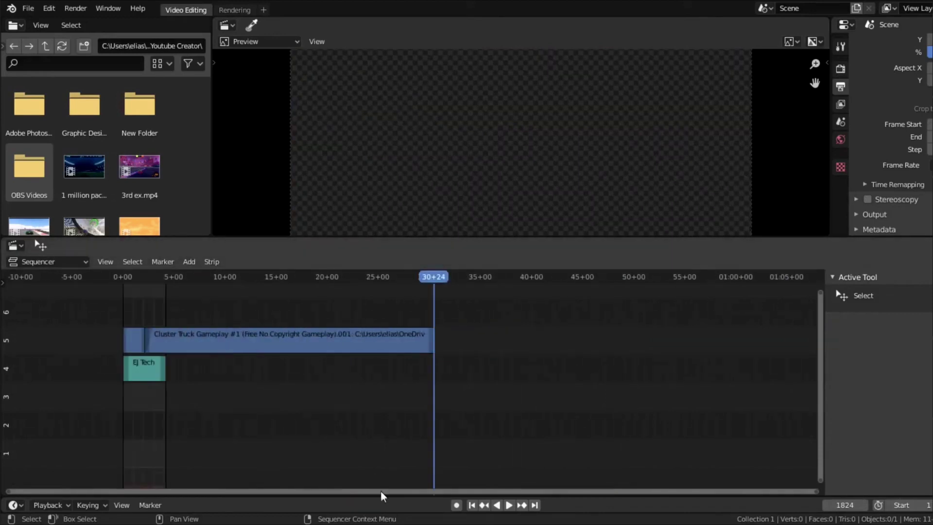
{"action": "scroll", "coordinate": [382, 492], "scroll_direction": "right", "scroll_amount": 5}
{"action": "scroll", "coordinate": [185, 192], "scroll_direction": "down", "scroll_amount": 3}
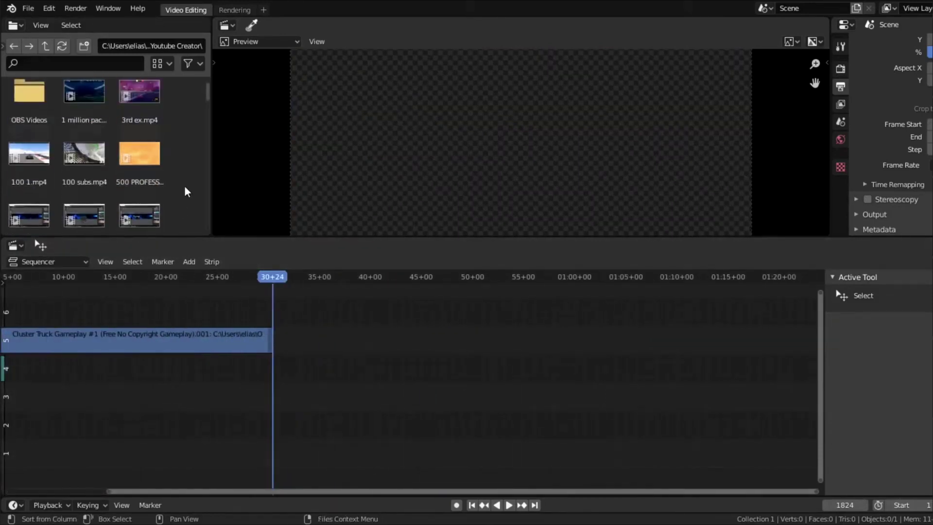
{"action": "scroll", "coordinate": [185, 191], "scroll_direction": "up", "scroll_amount": 2}
{"action": "scroll", "coordinate": [165, 131], "scroll_direction": "down", "scroll_amount": 1}
{"action": "left_click", "coordinate": [162, 128]}
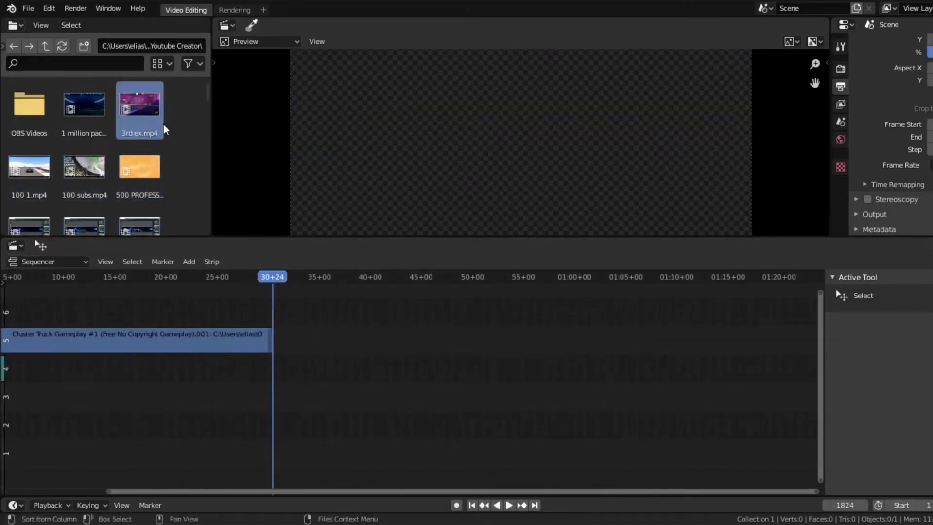
{"action": "scroll", "coordinate": [165, 130], "scroll_direction": "up", "scroll_amount": 3}
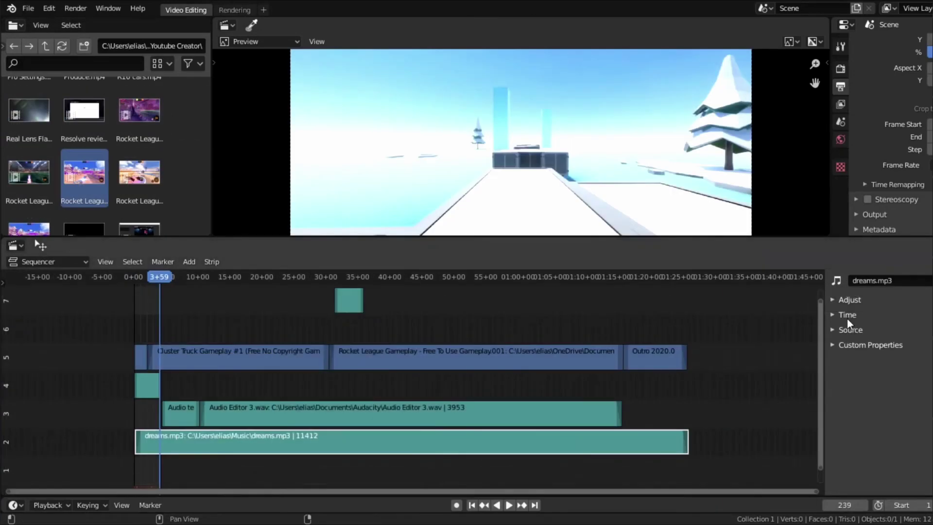
{"action": "left_click", "coordinate": [835, 328]}
{"action": "left_click", "coordinate": [835, 329]}
{"action": "left_click", "coordinate": [838, 297]}
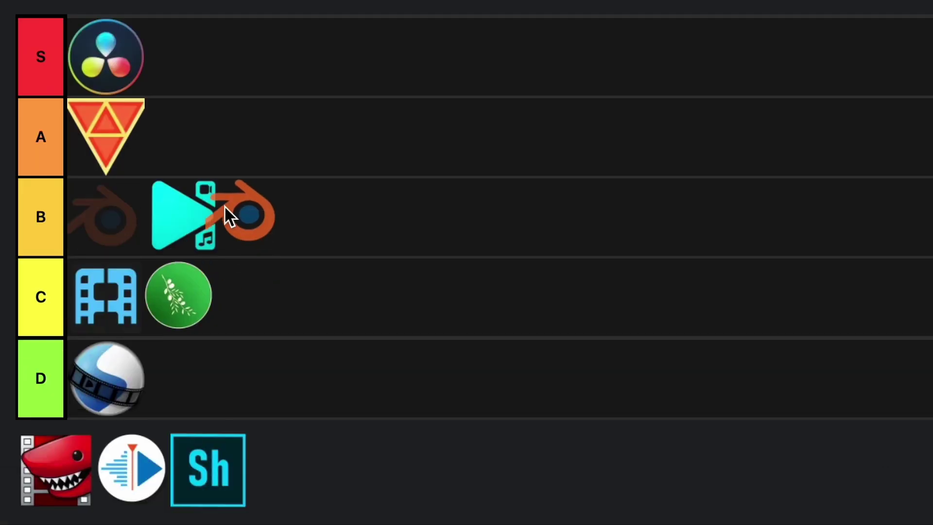
Pull the Blender logo out of tier B into the pool, then place it in tier D beside OpenShot.
{"action": "left_click_drag", "start_coordinate": [223, 207], "coordinate": [33, 457]}
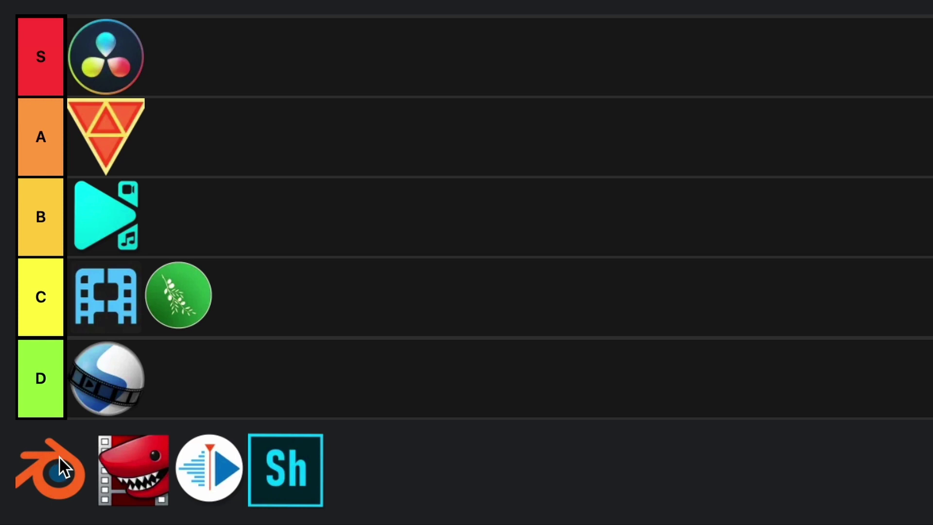
{"action": "left_click_drag", "start_coordinate": [59, 456], "coordinate": [212, 375]}
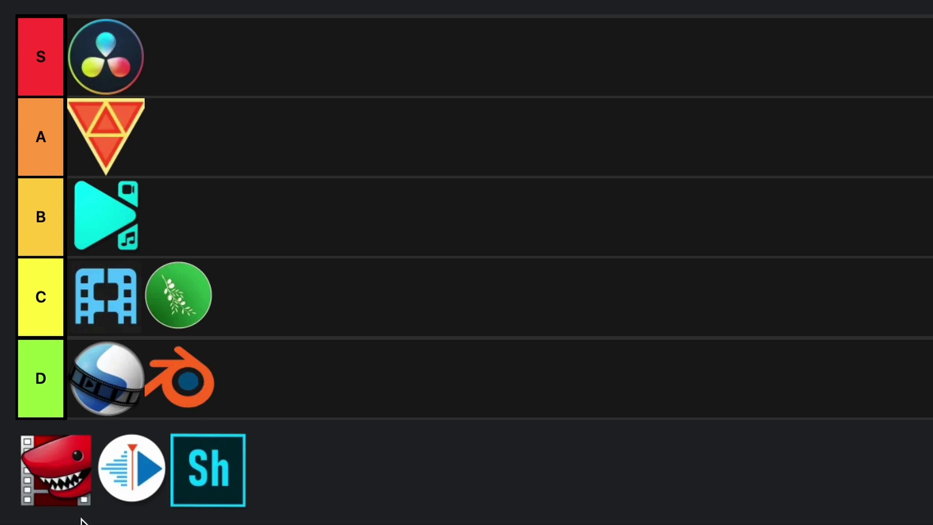
{"action": "left_click_drag", "start_coordinate": [47, 487], "coordinate": [48, 487]}
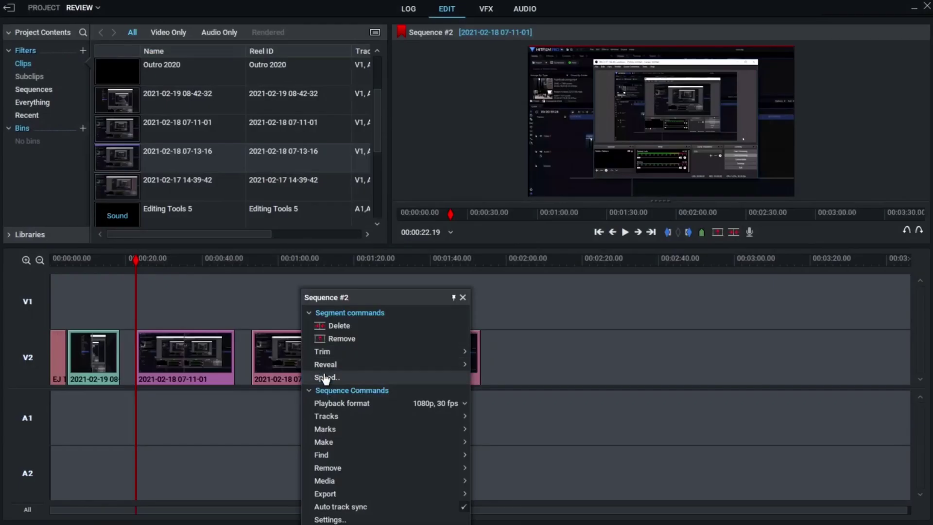
{"action": "left_click", "coordinate": [328, 377]}
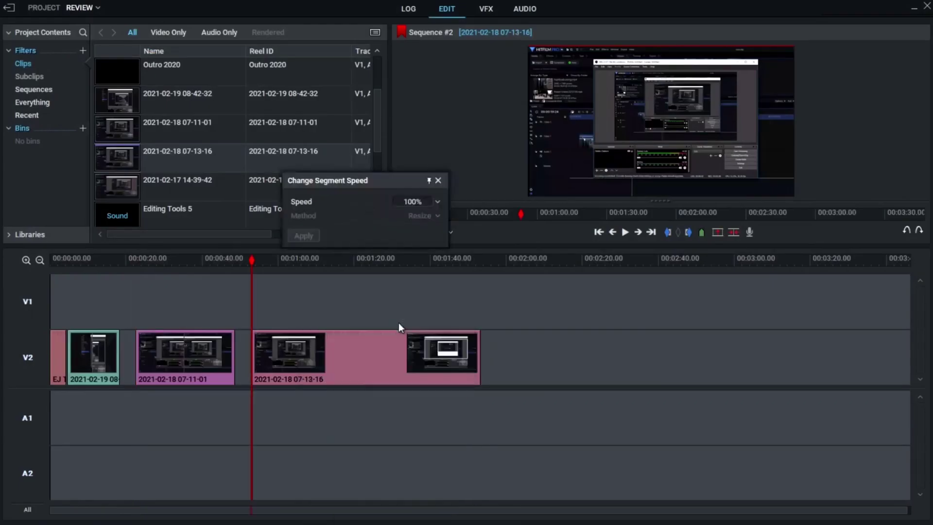
{"action": "left_click", "coordinate": [433, 202]}
{"action": "left_click", "coordinate": [410, 295]}
{"action": "left_click", "coordinate": [305, 236]}
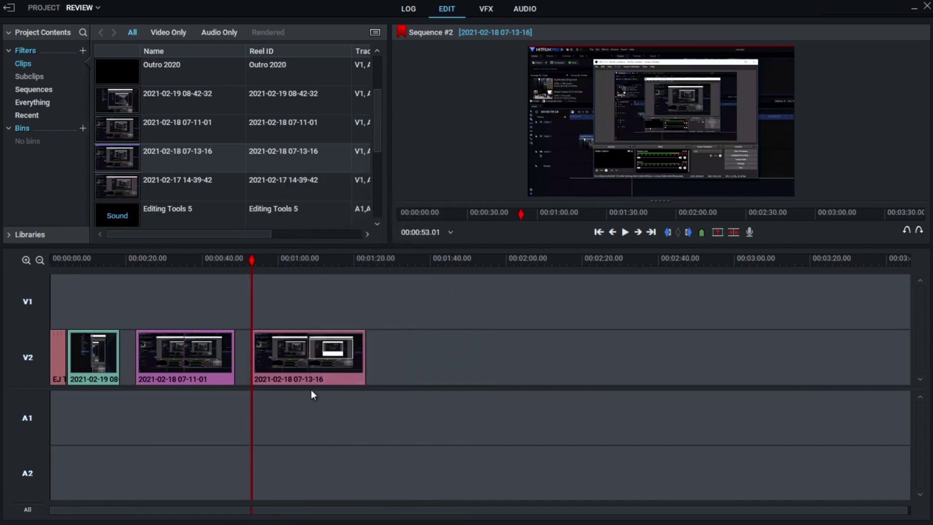
{"action": "left_click", "coordinate": [92, 261]}
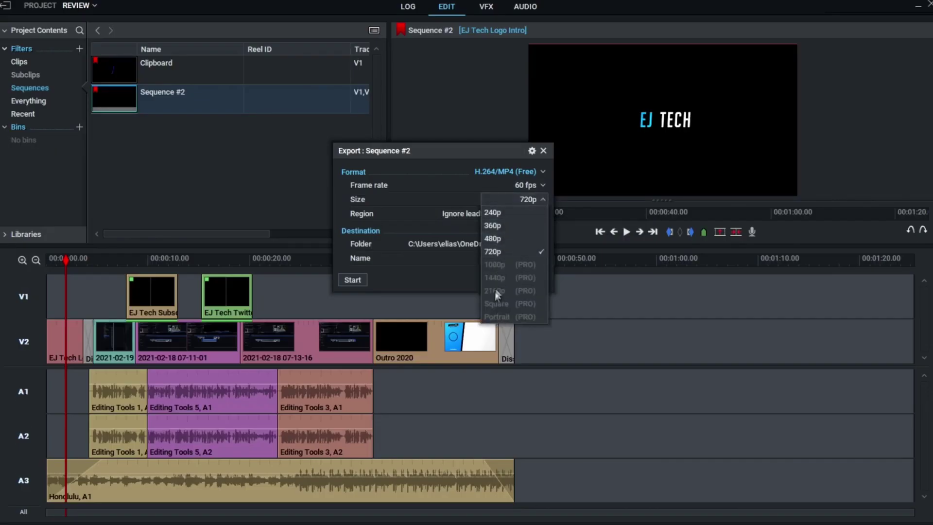
{"action": "left_click", "coordinate": [496, 251]}
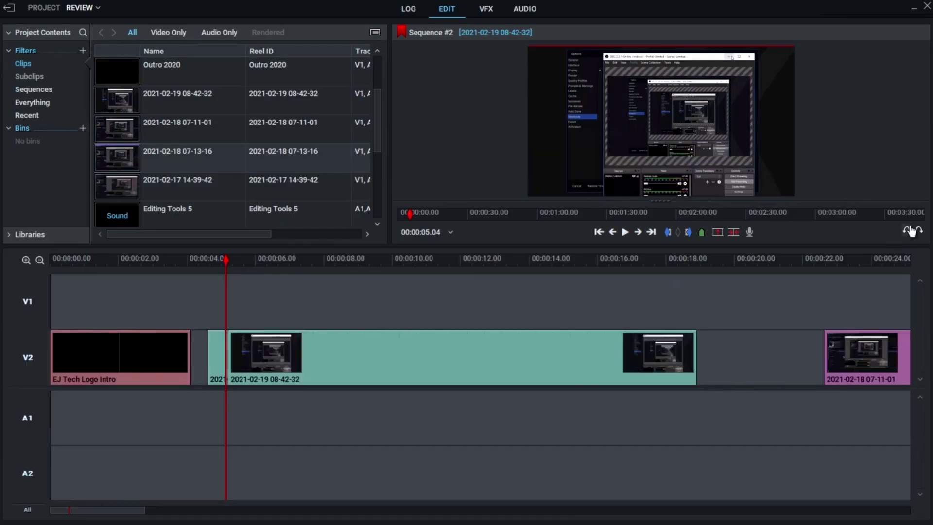
{"action": "left_click", "coordinate": [906, 230]}
{"action": "right_click", "coordinate": [237, 360]}
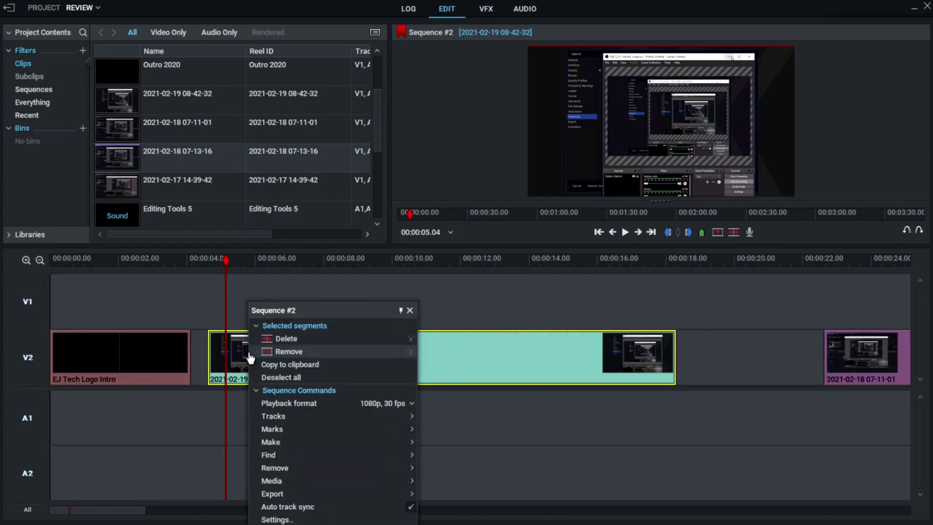
Rank the red shark Lightworks icon in tier C and Kdenlive in tier B beside VSDC.
{"action": "key", "text": "Escape"}
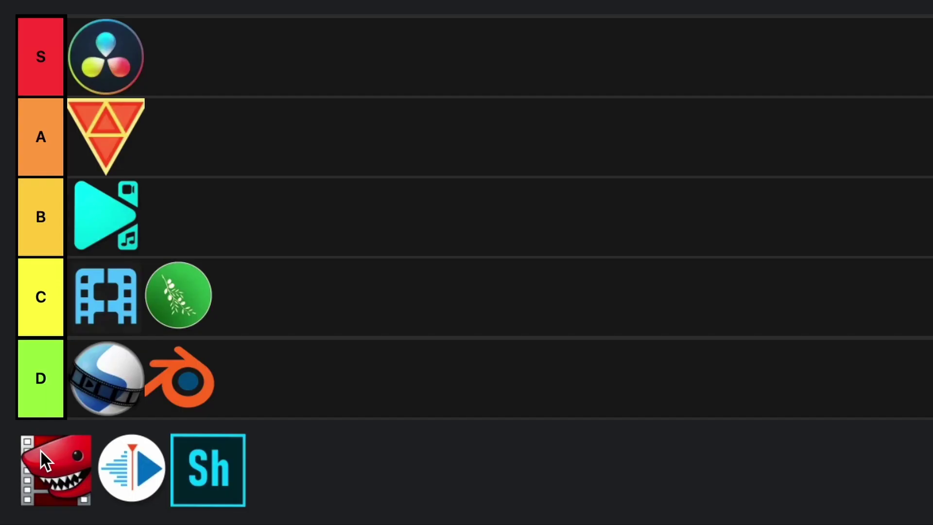
{"action": "left_click_drag", "start_coordinate": [40, 450], "coordinate": [356, 278]}
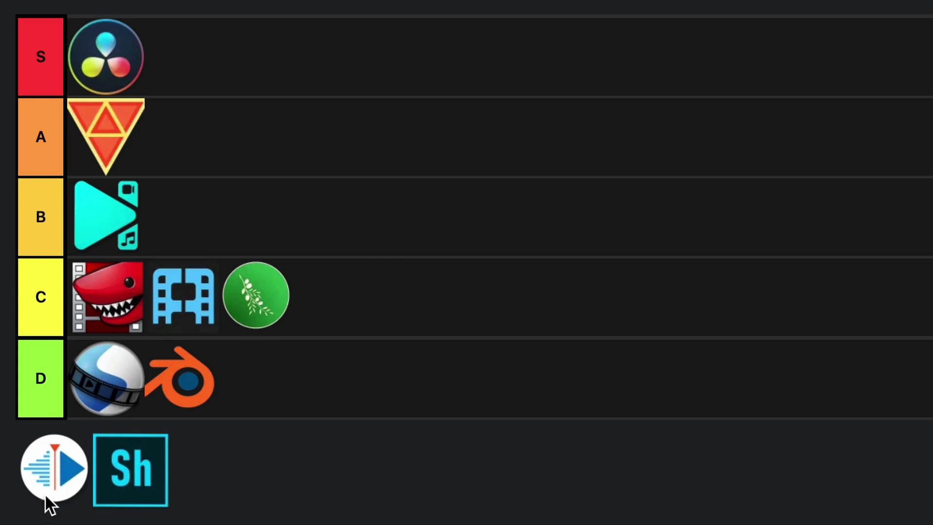
{"action": "left_click_drag", "start_coordinate": [54, 460], "coordinate": [179, 228]}
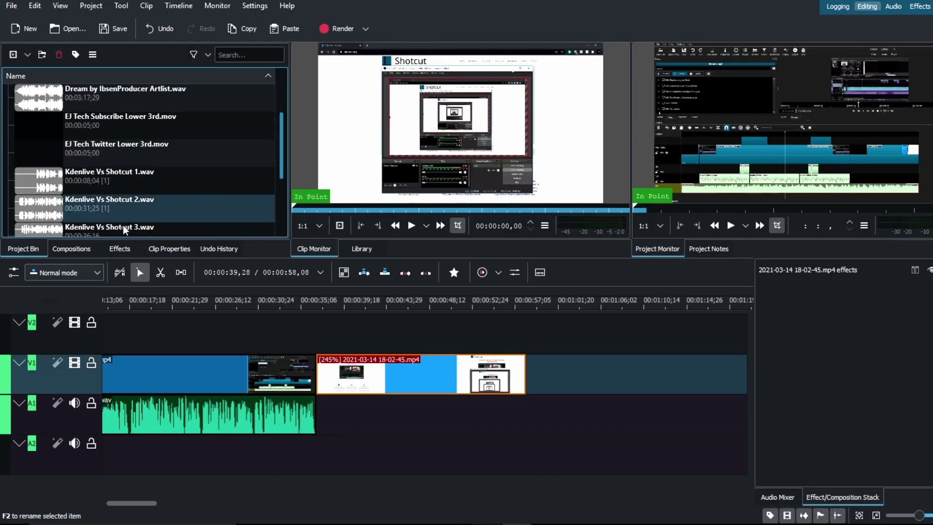
{"action": "left_click", "coordinate": [124, 227]}
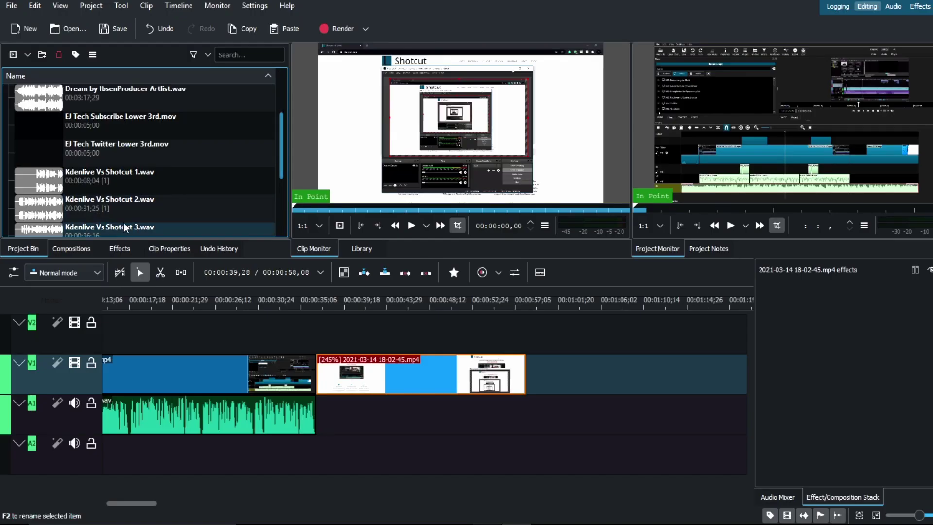
{"action": "scroll", "coordinate": [124, 227], "scroll_direction": "down", "scroll_amount": 2}
{"action": "left_click_drag", "start_coordinate": [120, 124], "coordinate": [334, 413]}
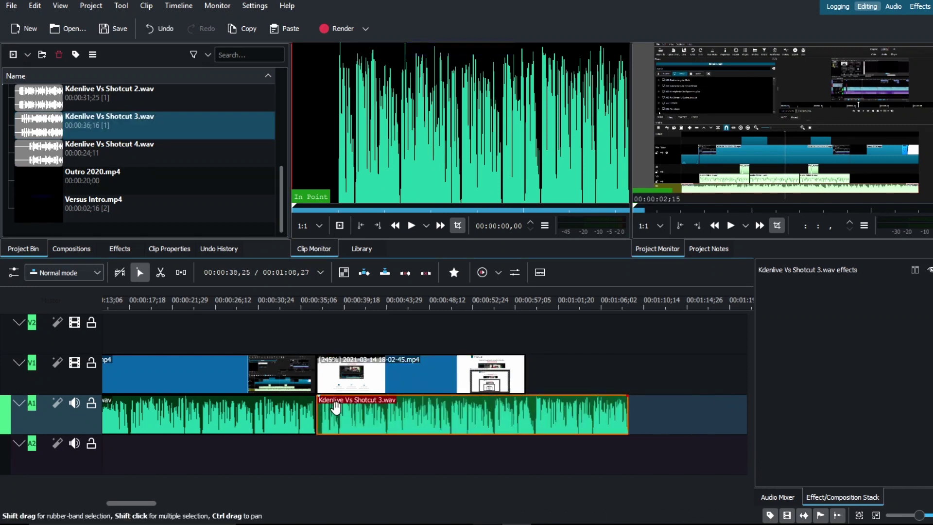
{"action": "scroll", "coordinate": [492, 360], "scroll_direction": "right", "scroll_amount": 3}
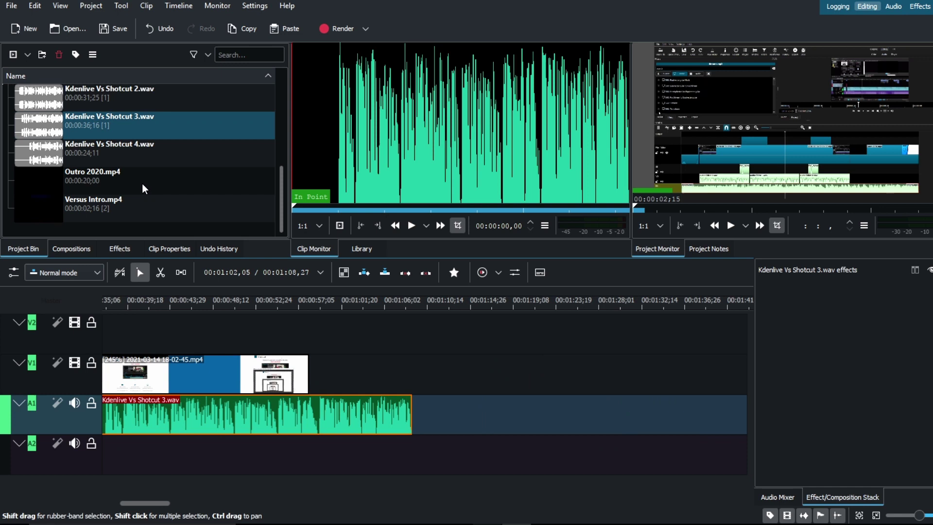
{"action": "scroll", "coordinate": [115, 206], "scroll_direction": "up", "scroll_amount": 5}
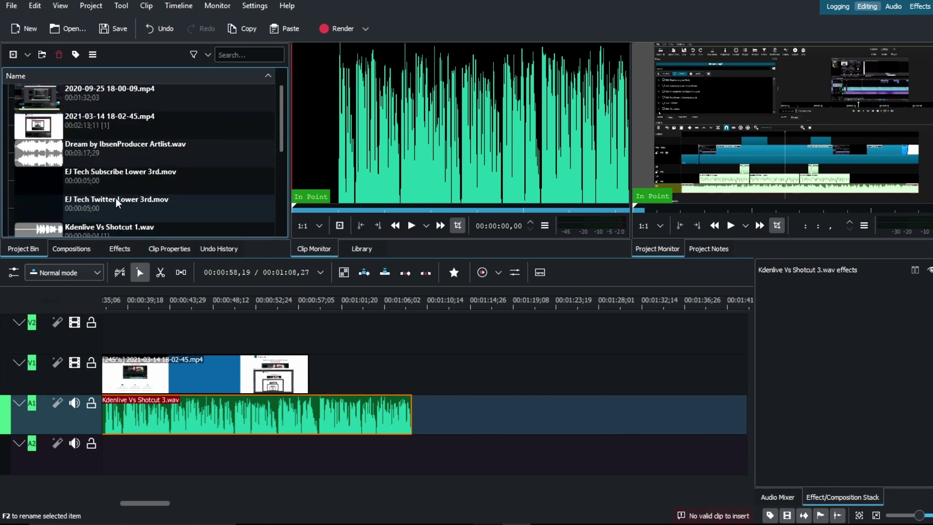
{"action": "left_click", "coordinate": [63, 128]}
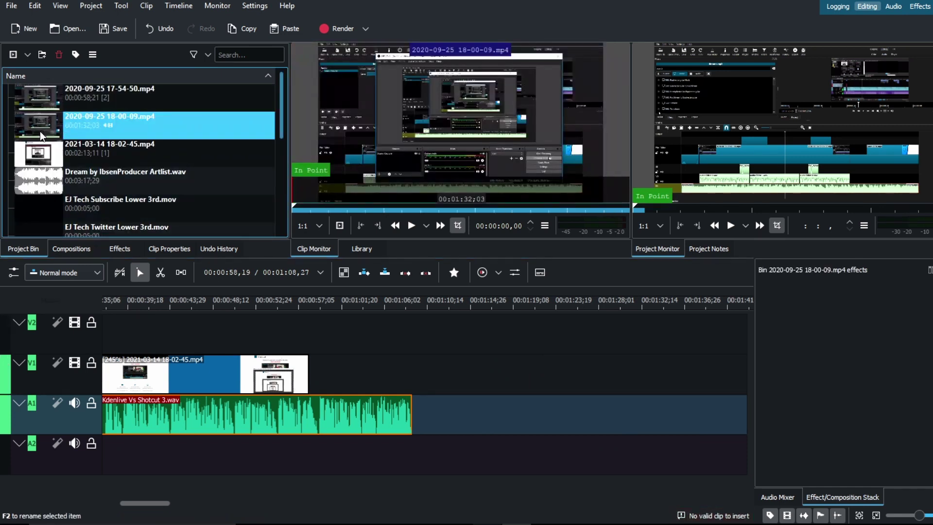
{"action": "left_click_drag", "start_coordinate": [340, 269], "coordinate": [434, 397]}
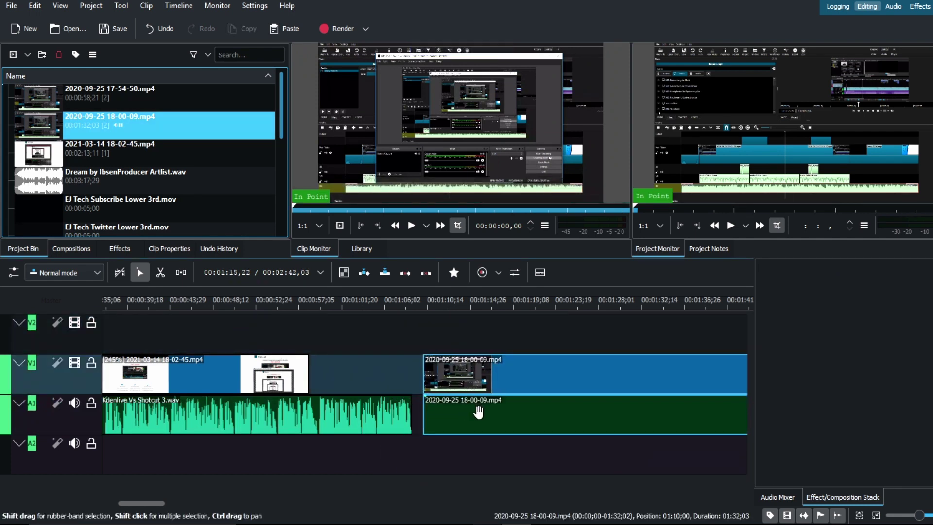
{"action": "right_click", "coordinate": [480, 417]}
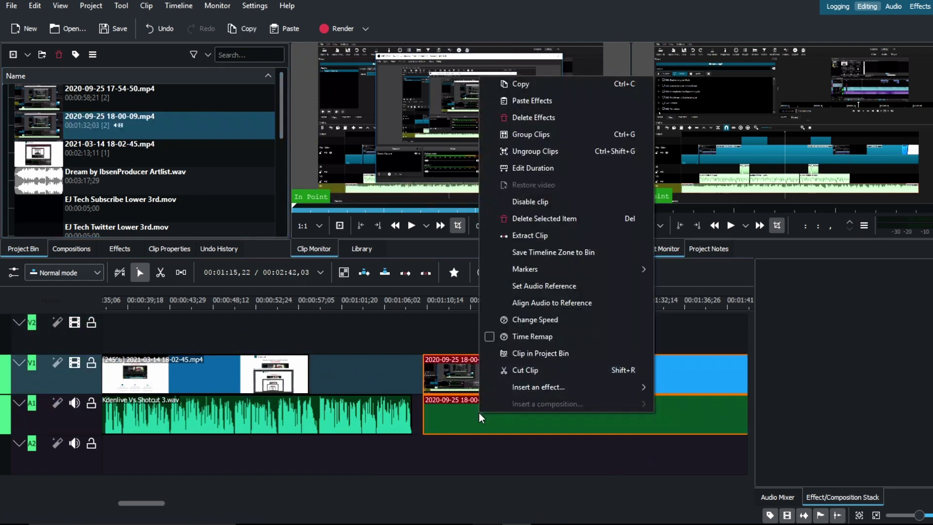
{"action": "left_click", "coordinate": [522, 151]}
{"action": "left_click", "coordinate": [529, 430]}
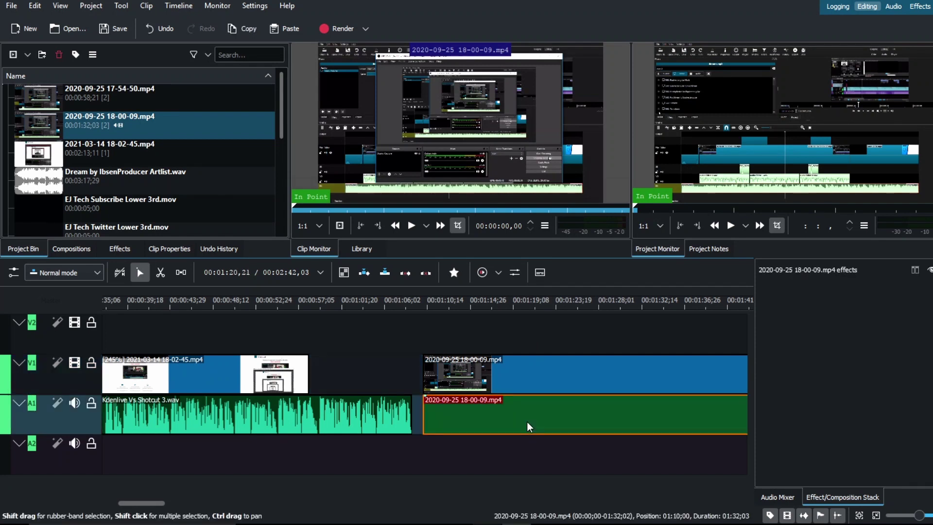
{"action": "key", "text": "Delete"}
{"action": "left_click_drag", "start_coordinate": [424, 370], "coordinate": [350, 372]}
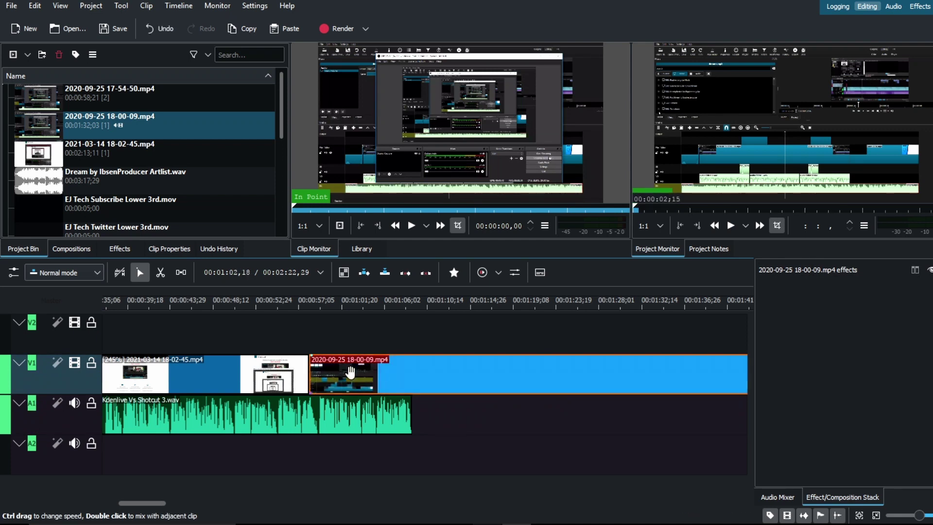
Set the trimmed video clip's speed to 266%.
{"action": "right_click", "coordinate": [358, 381]}
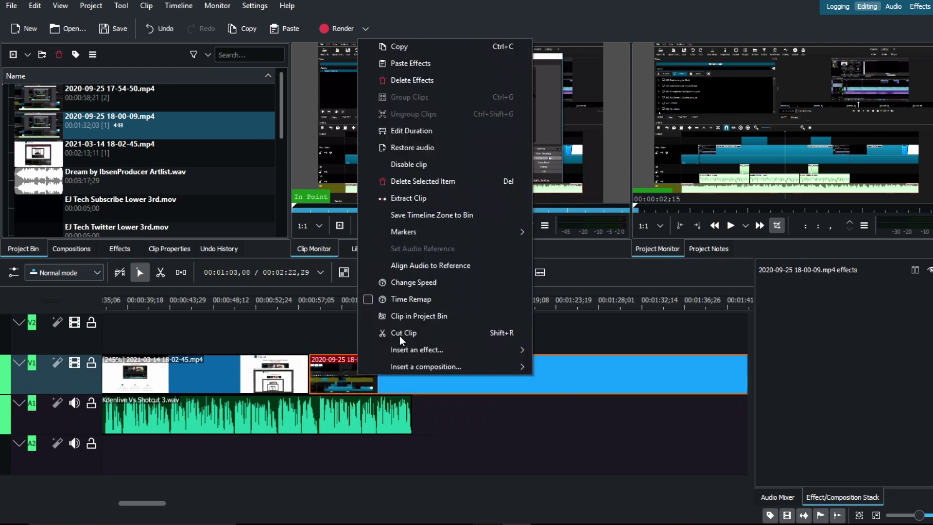
{"action": "left_click", "coordinate": [410, 282]}
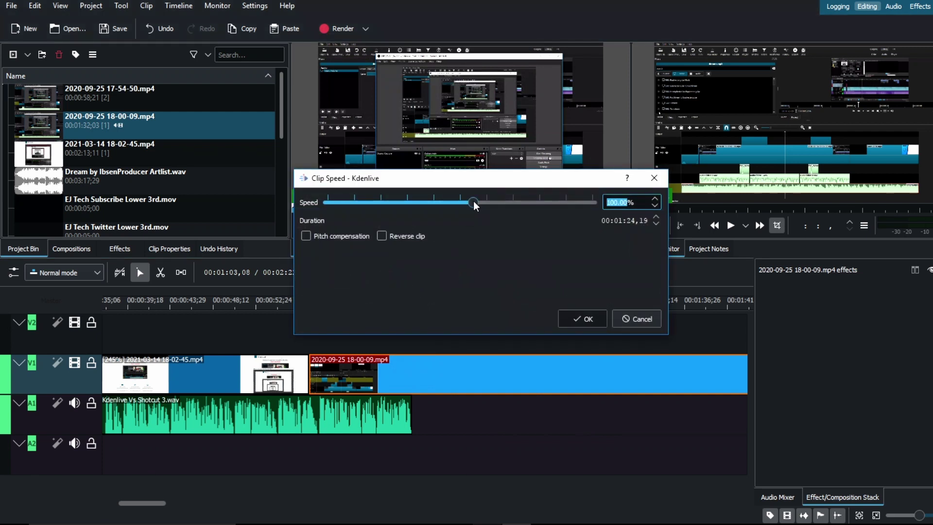
{"action": "left_click_drag", "start_coordinate": [474, 203], "coordinate": [507, 207]}
{"action": "left_click", "coordinate": [584, 320]}
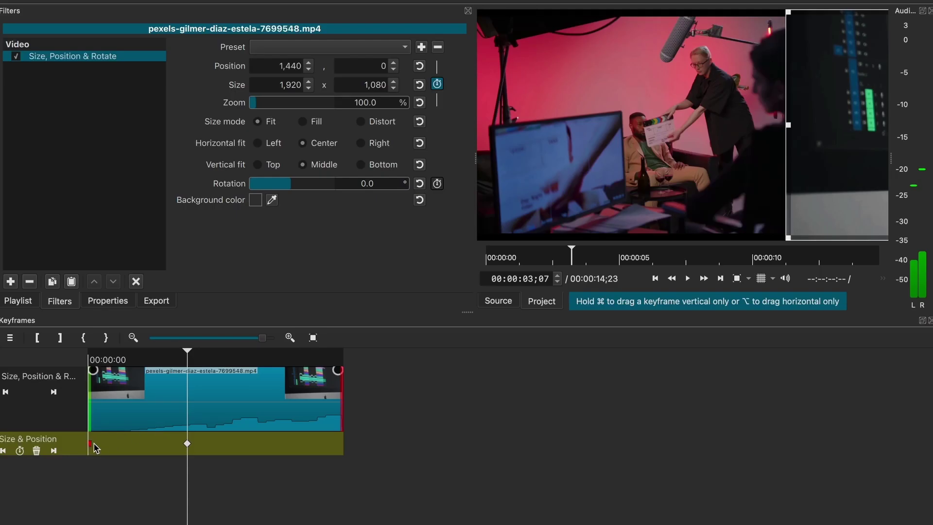
Nudge the start keyframe, apply the Slide In From Right preset, and enable Size keyframing.
{"action": "left_click_drag", "start_coordinate": [94, 443], "coordinate": [102, 444]}
{"action": "left_click", "coordinate": [321, 47]}
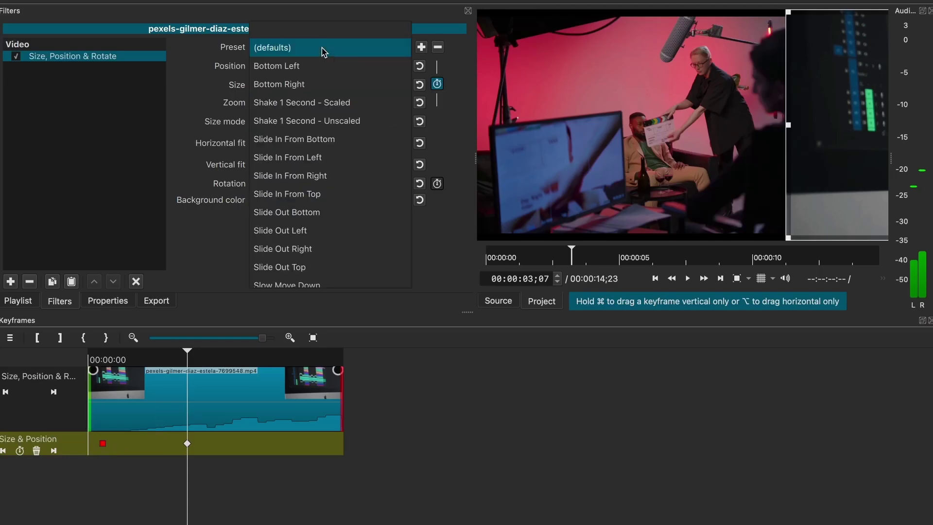
{"action": "left_click", "coordinate": [308, 176]}
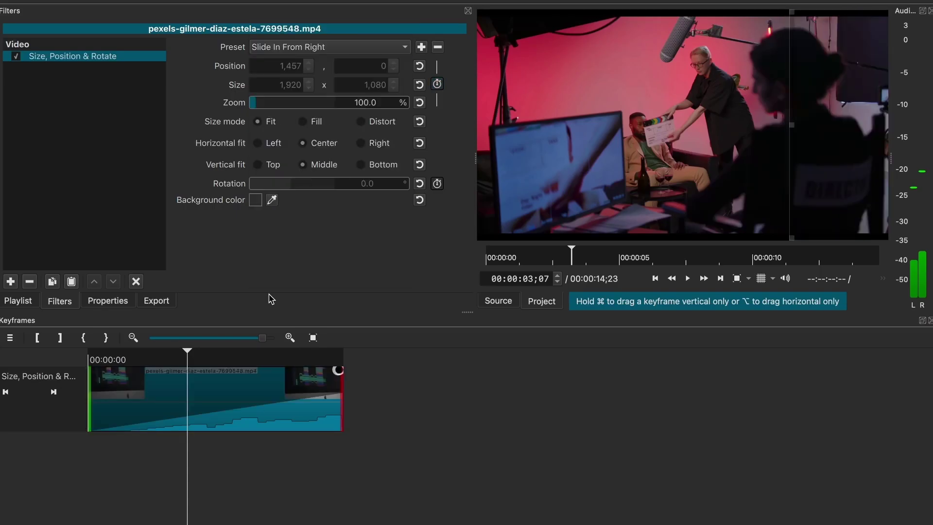
{"action": "left_click", "coordinate": [437, 84]}
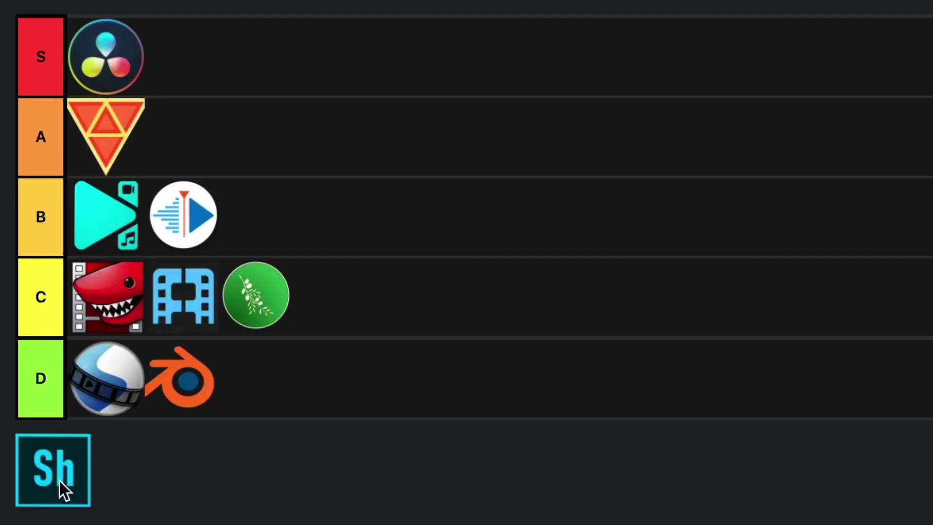
{"action": "left_click_drag", "start_coordinate": [59, 480], "coordinate": [39, 474]}
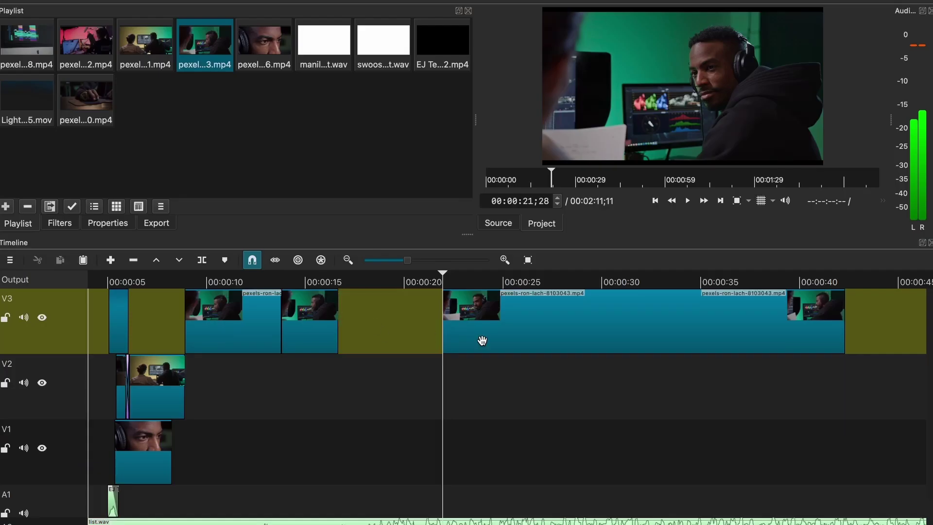
{"action": "left_click_drag", "start_coordinate": [483, 337], "coordinate": [351, 318]}
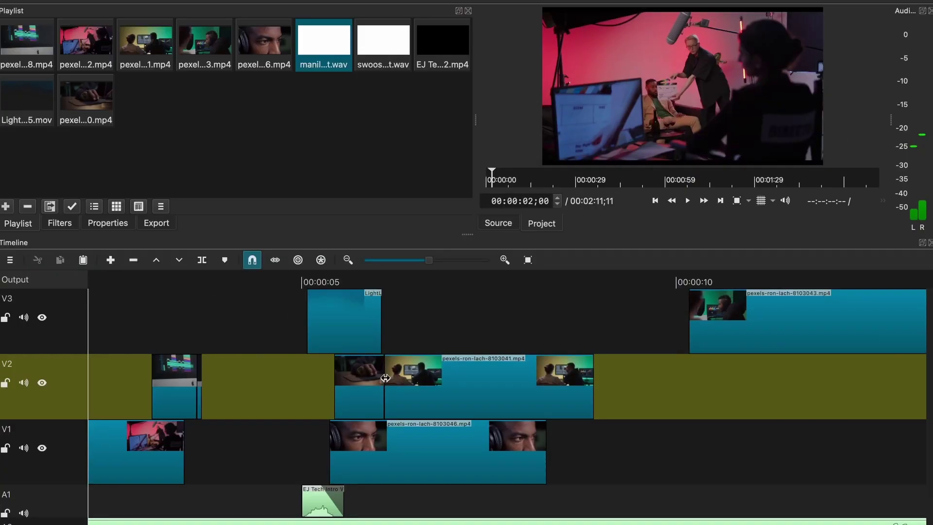
{"action": "left_click_drag", "start_coordinate": [383, 365], "coordinate": [379, 388]}
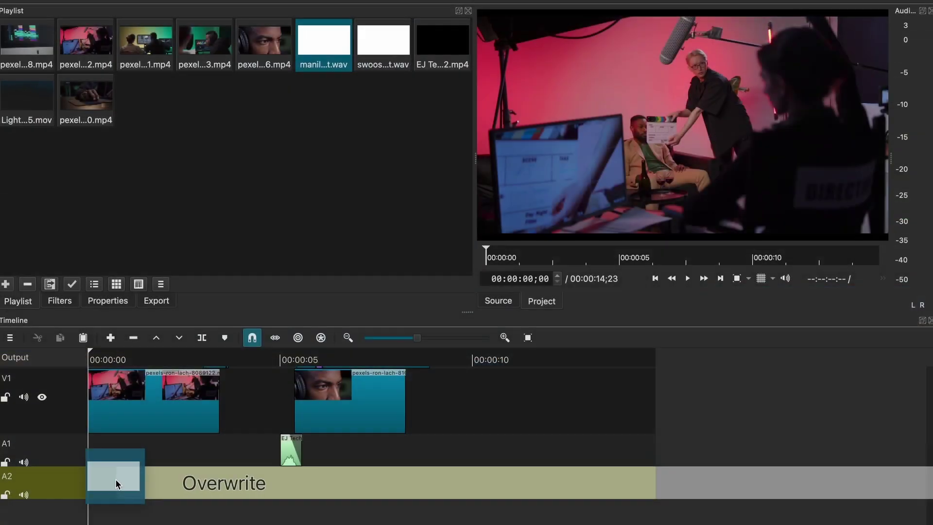
Put manila-chill music on A2 and add a Gain / Volume filter at about -20 dB.
{"action": "left_click_drag", "start_coordinate": [115, 479], "coordinate": [93, 477]}
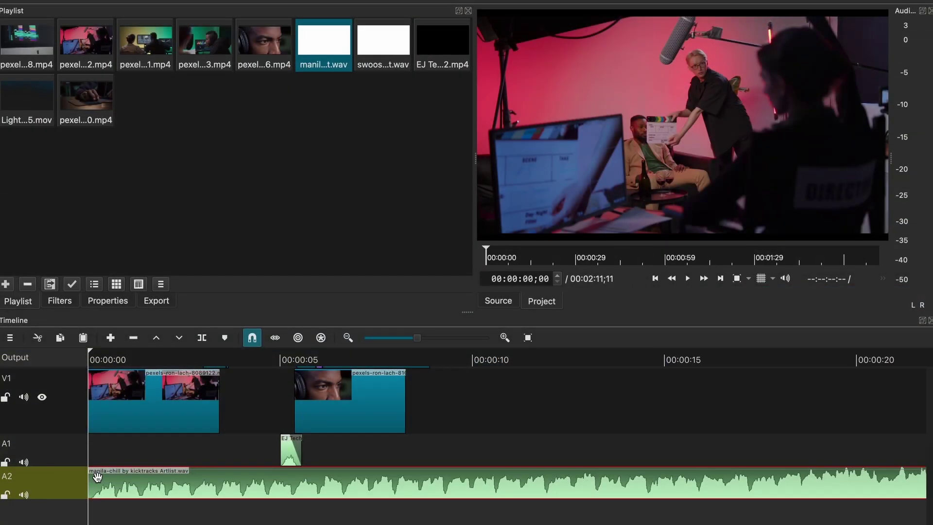
{"action": "left_click", "coordinate": [59, 300]}
{"action": "left_click", "coordinate": [6, 277]}
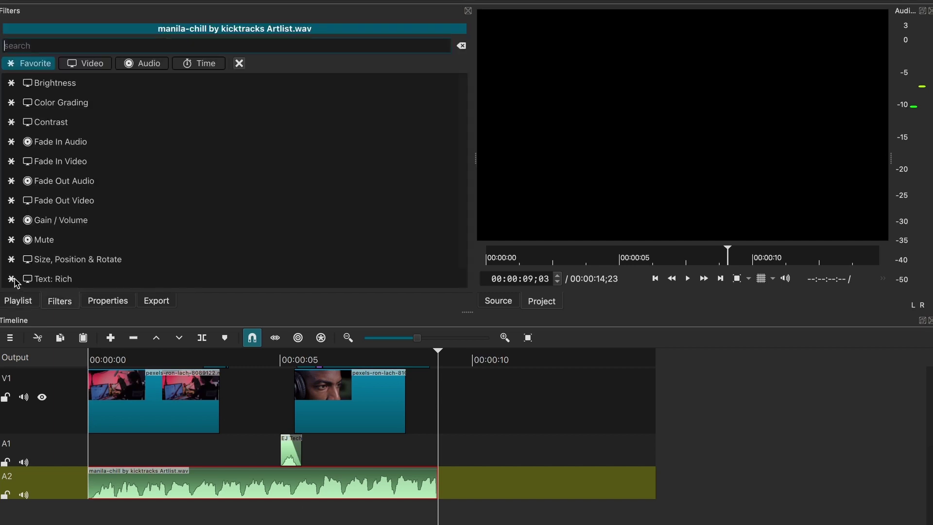
{"action": "left_click", "coordinate": [144, 64]}
{"action": "scroll", "coordinate": [92, 233], "scroll_direction": "down", "scroll_amount": 2}
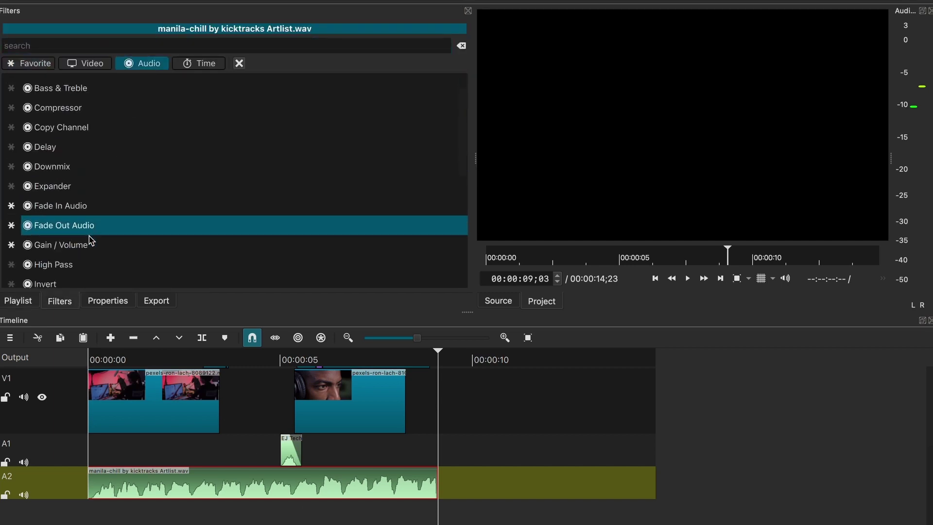
{"action": "left_click", "coordinate": [89, 239]}
{"action": "left_click_drag", "start_coordinate": [296, 70], "coordinate": [270, 69]}
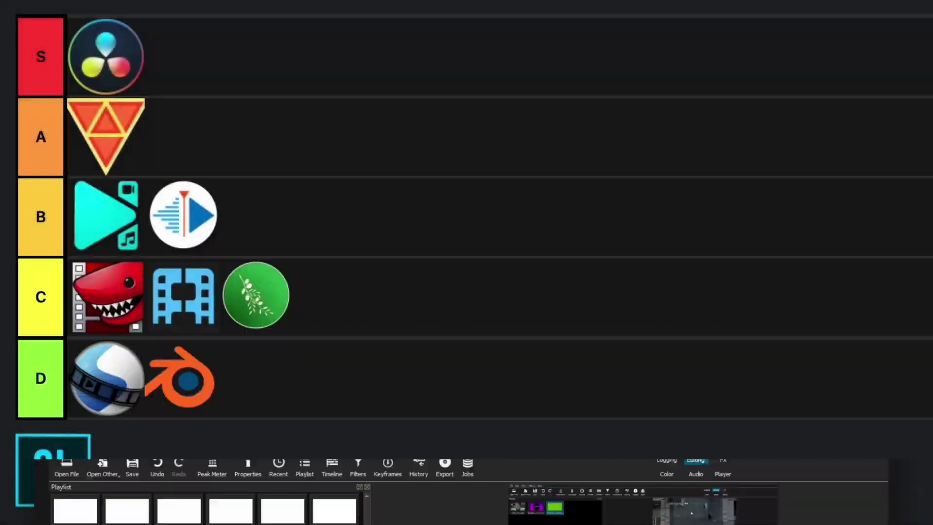
Drag the Shotcut icon up into the A tier.
{"action": "left_click_drag", "start_coordinate": [260, 296], "coordinate": [241, 144]}
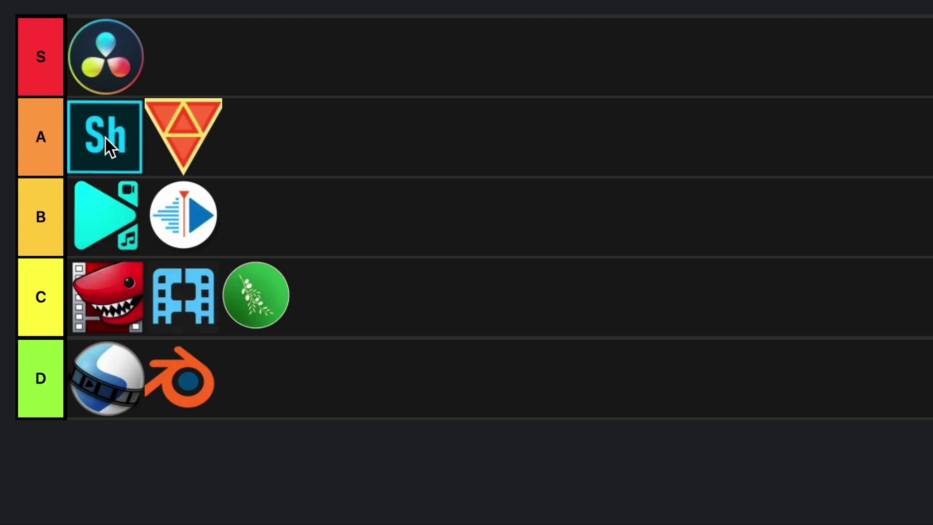
Place Shotcut right after HitFilm in the A tier, and drag the VSDC icon up toward the A tier.
{"action": "left_click_drag", "start_coordinate": [108, 146], "coordinate": [200, 144]}
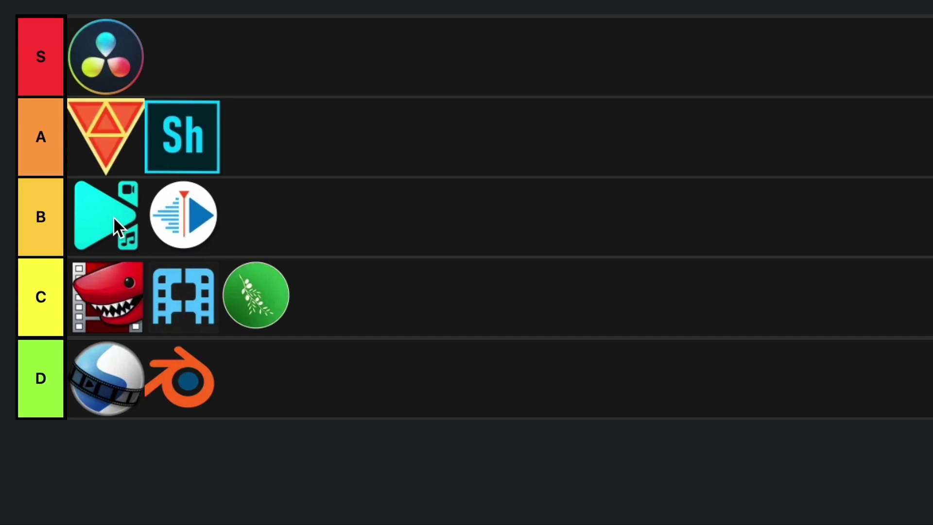
{"action": "left_click_drag", "start_coordinate": [115, 218], "coordinate": [192, 139]}
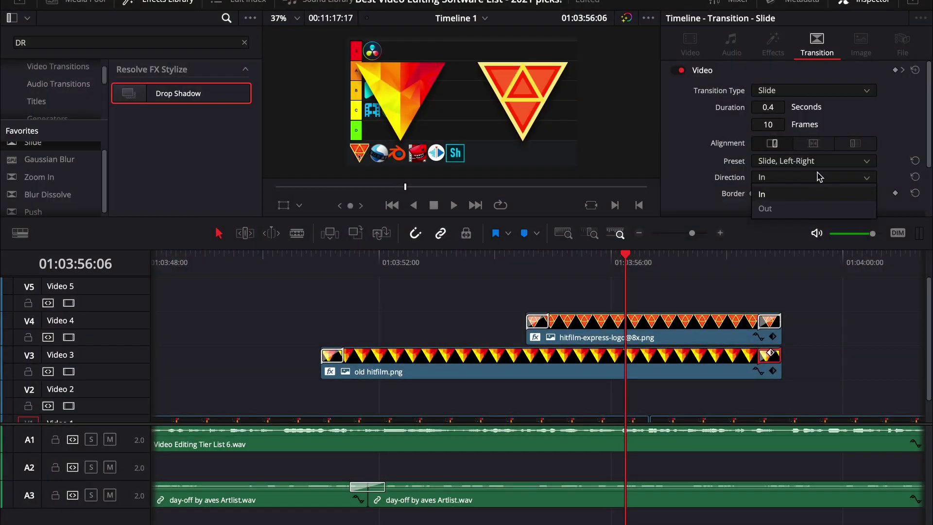
Change the HitFilm clip's closing transition preset to Slide, Top-Down and preview it.
{"action": "left_click", "coordinate": [814, 178]}
{"action": "left_click", "coordinate": [814, 178]}
{"action": "left_click", "coordinate": [812, 163]}
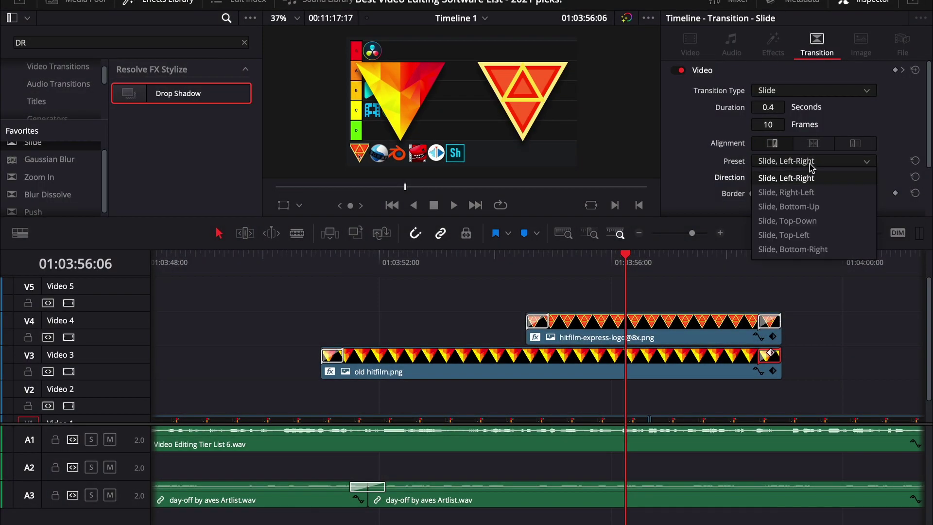
{"action": "left_click", "coordinate": [808, 221]}
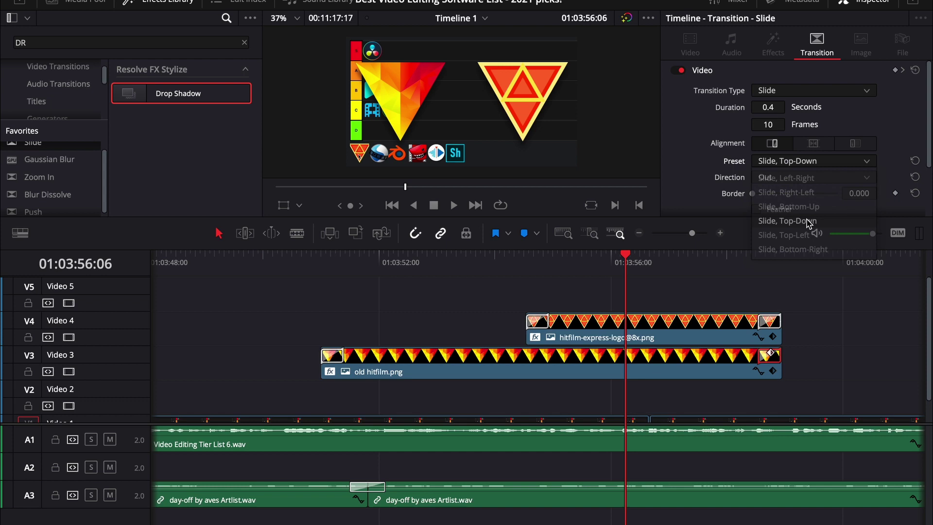
{"action": "left_click", "coordinate": [317, 256]}
{"action": "key", "text": "space"}
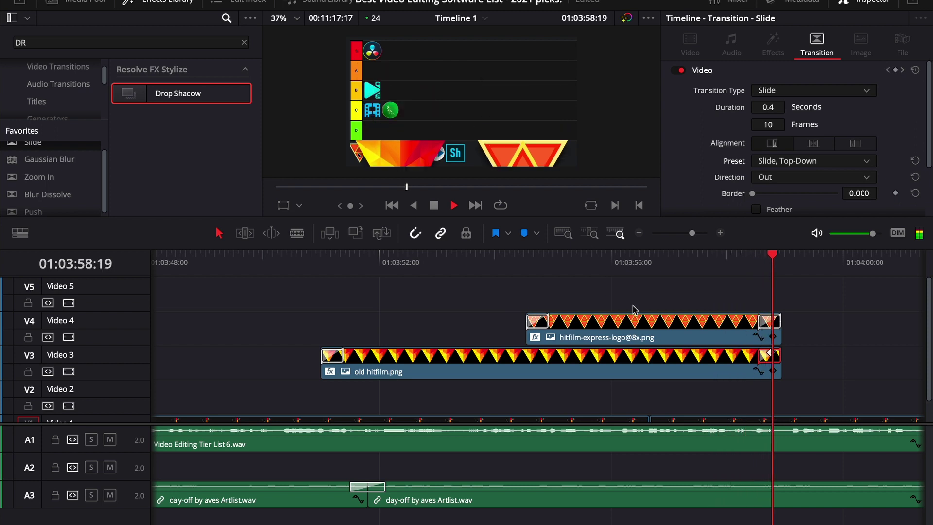
{"action": "key", "text": "space"}
Shorten the V4 clip's closing transition to 0.3 seconds and play it back to check.
{"action": "left_click_drag", "start_coordinate": [760, 324], "coordinate": [776, 315]}
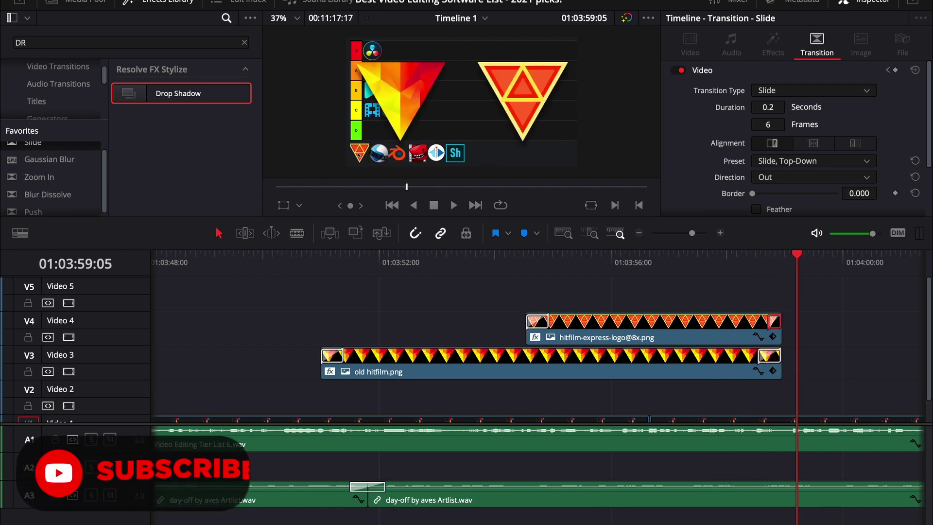
{"action": "left_click", "coordinate": [769, 354]}
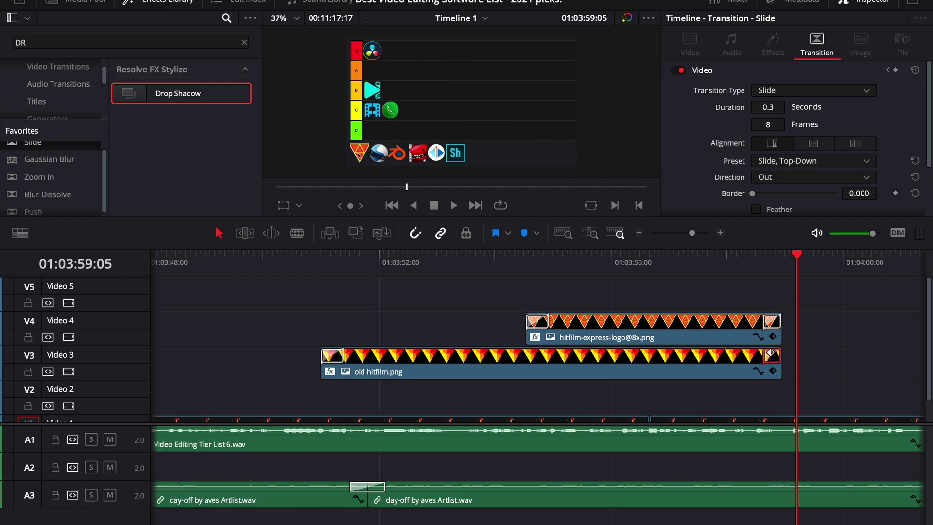
{"action": "left_click", "coordinate": [776, 326]}
{"action": "left_click", "coordinate": [772, 321]}
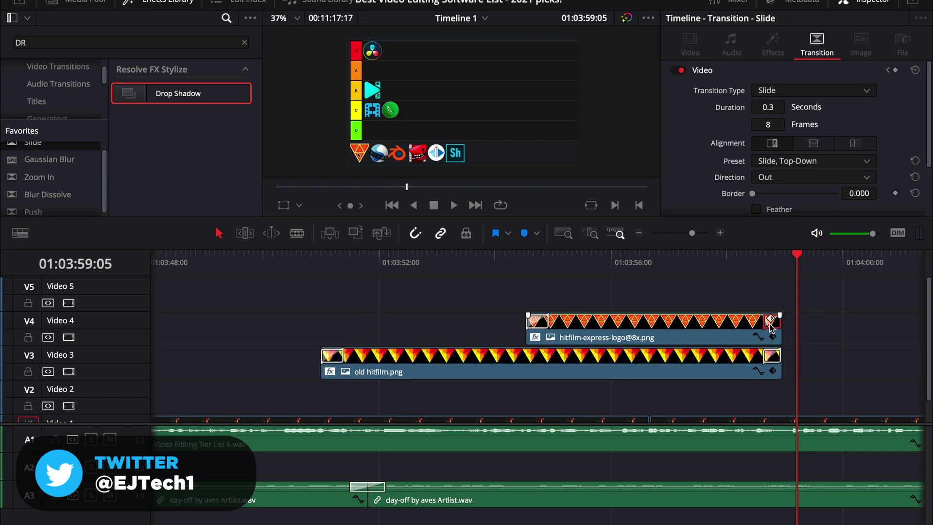
{"action": "left_click", "coordinate": [754, 256]}
{"action": "key", "text": "space"}
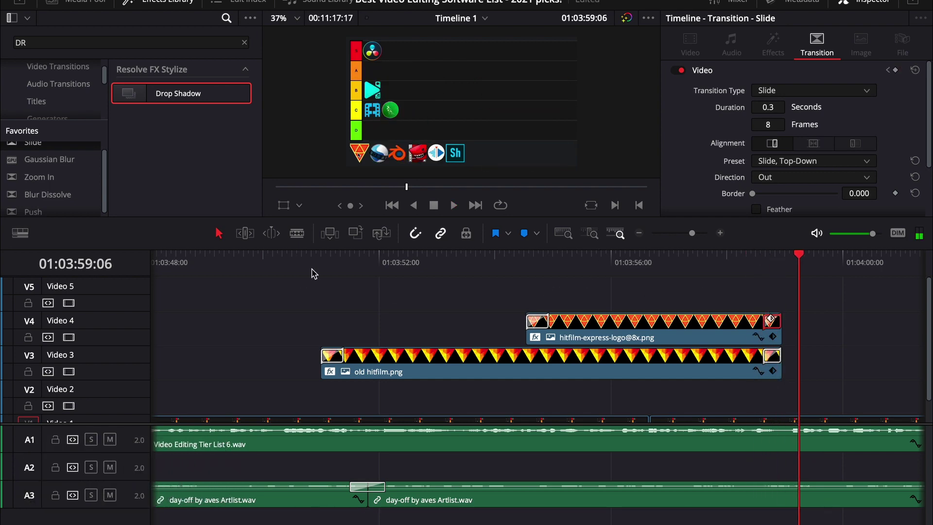